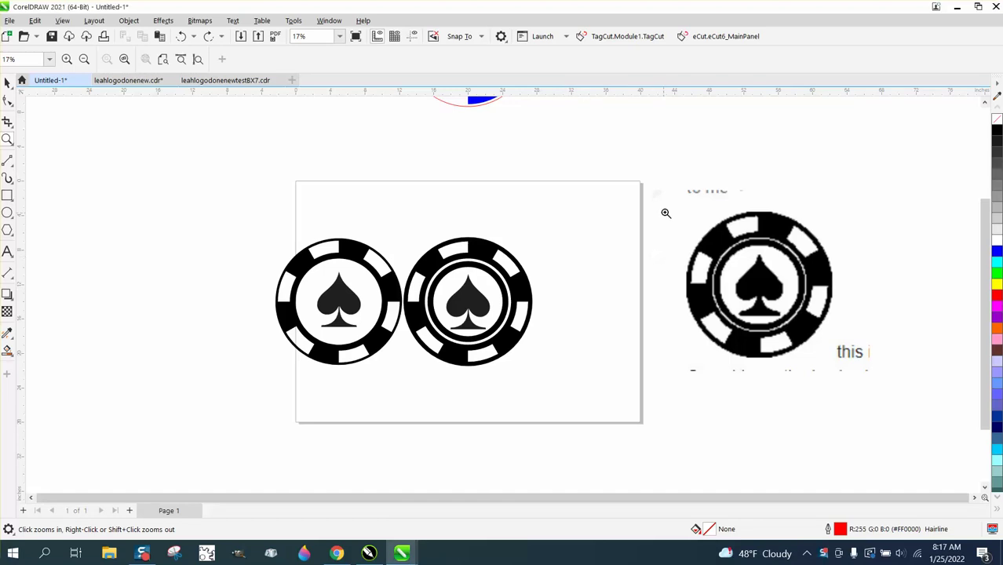
- Zoom in on the reference chip, then drag both spade chips up above the page and deselect
drag(667, 189, 894, 400)
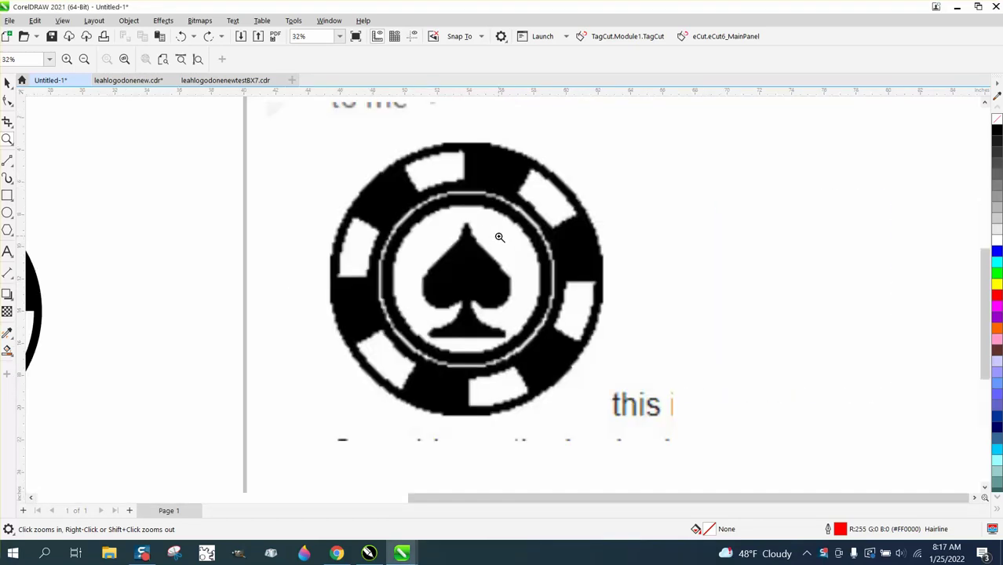
scroll(506, 242, down, 4)
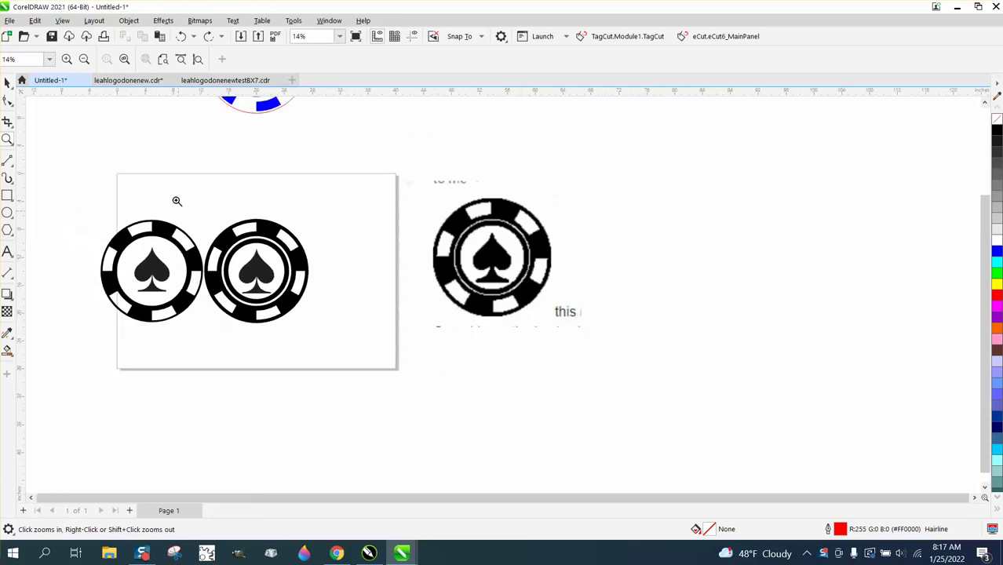
click(7, 83)
drag(78, 194, 353, 344)
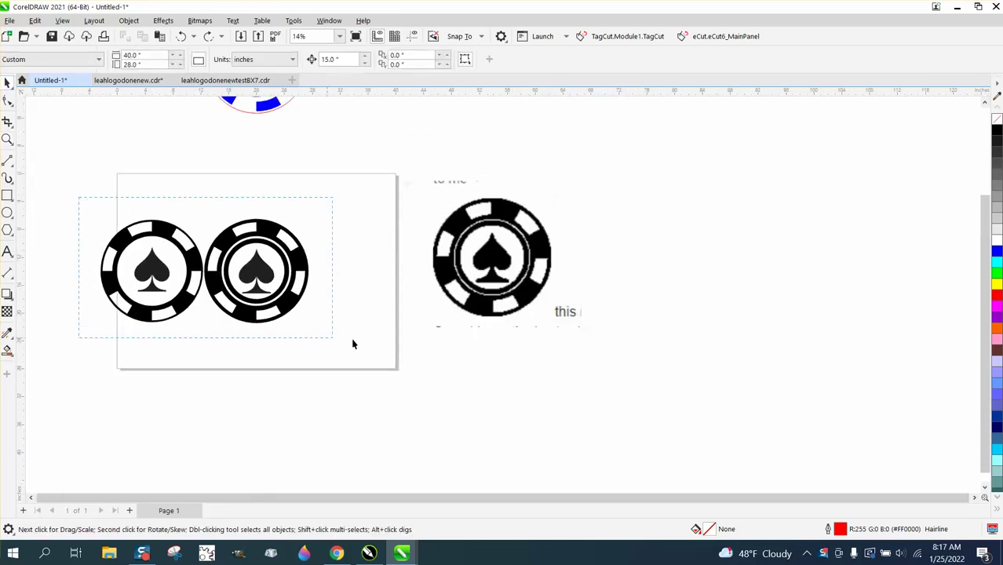
drag(208, 276, 258, 163)
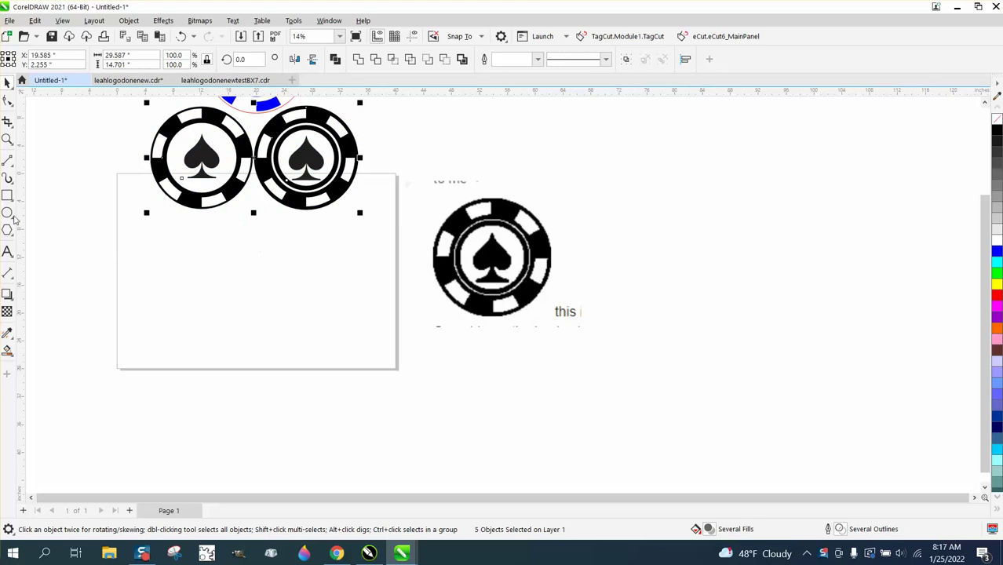
click(279, 224)
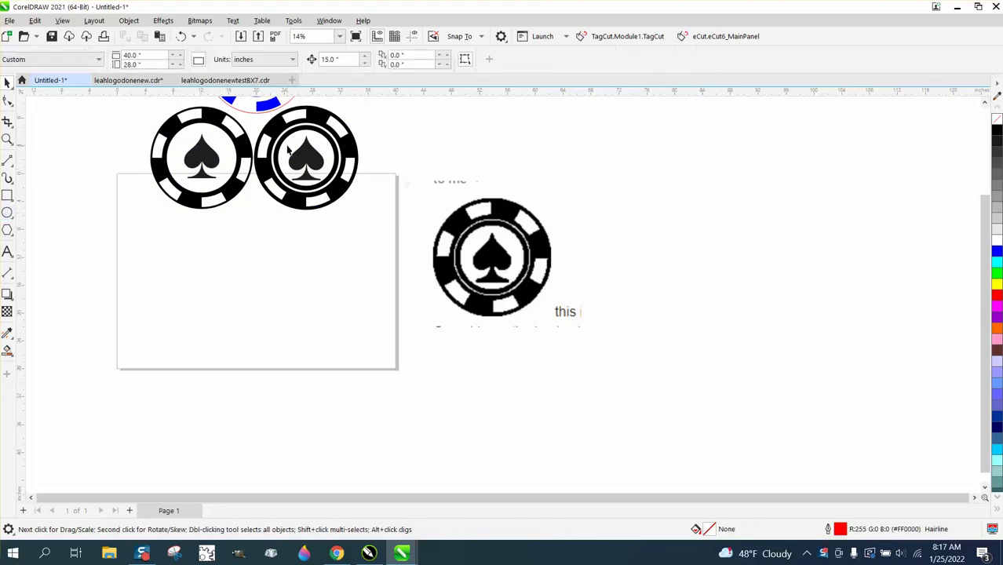
- Draw a circle on the page and a vertical 2-point line, centred on the page with P
click(7, 212)
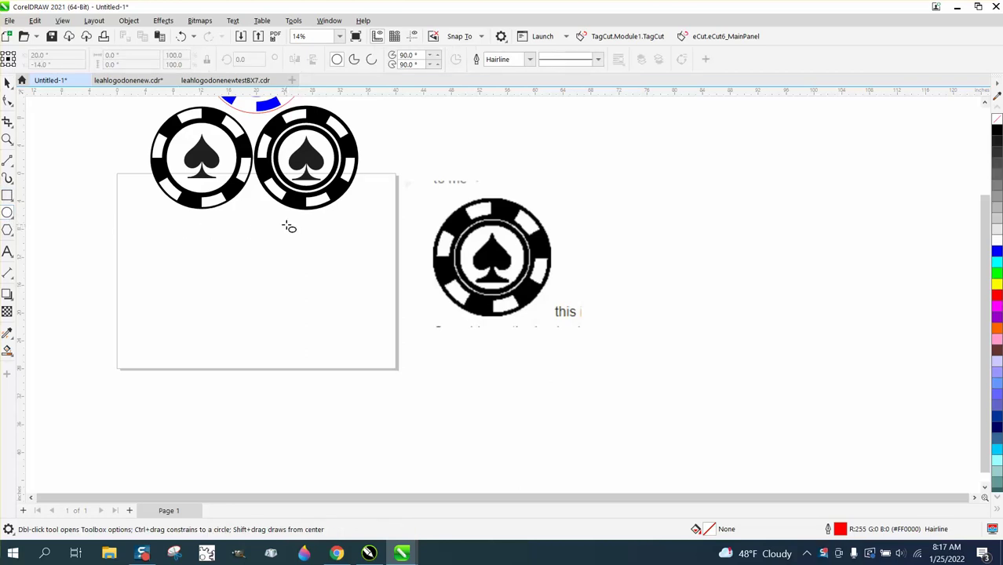
mouse_move(289, 227)
mouse_down()
mouse_move(224, 312)
mouse_move(221, 331)
mouse_move(257, 323)
mouse_up()
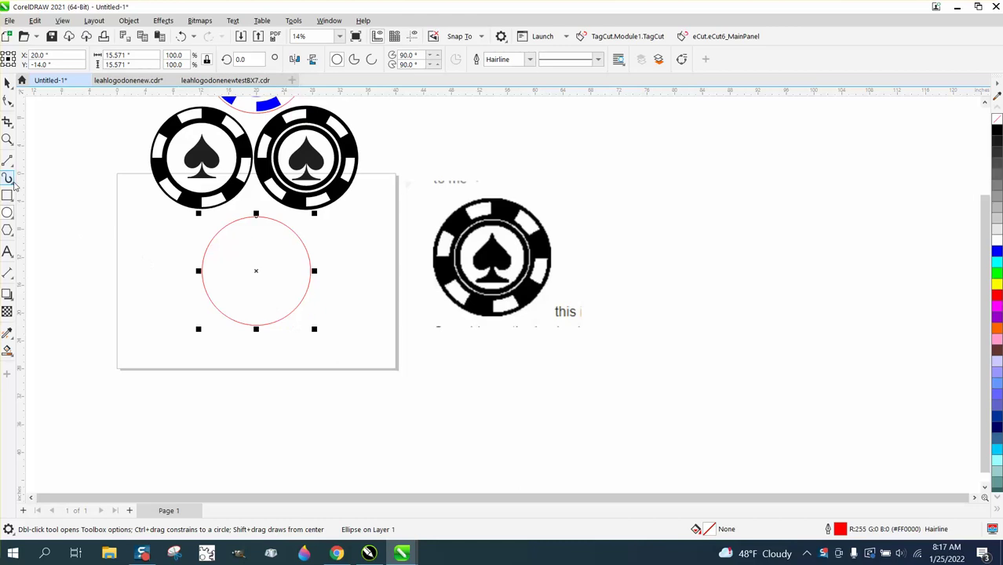
click(13, 183)
click(43, 174)
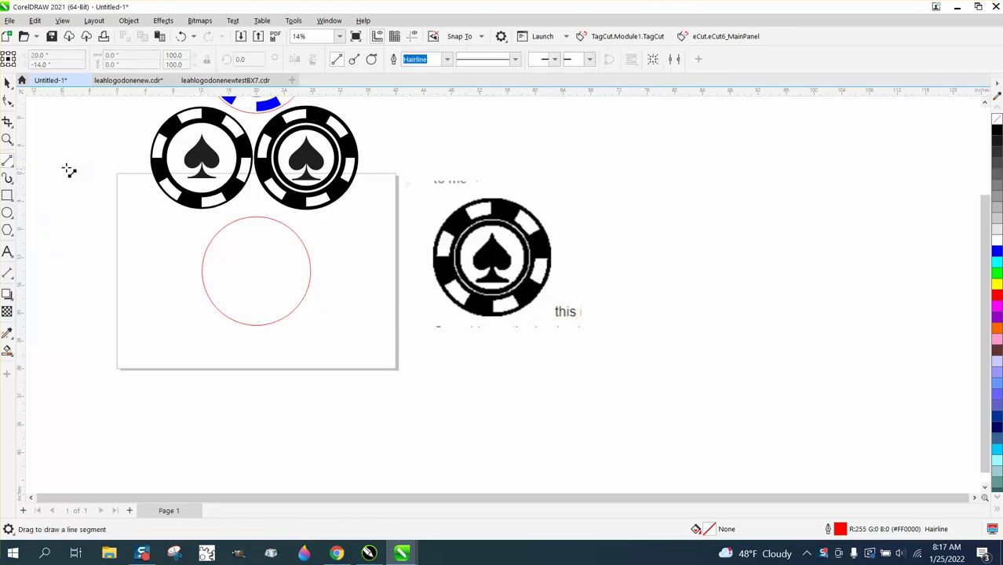
drag(70, 160, 70, 361)
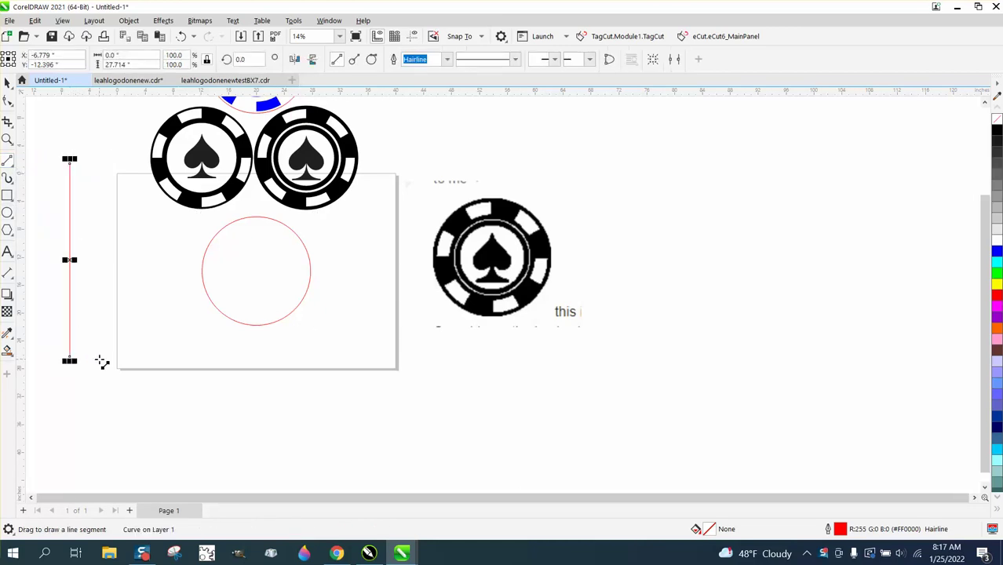
key(p)
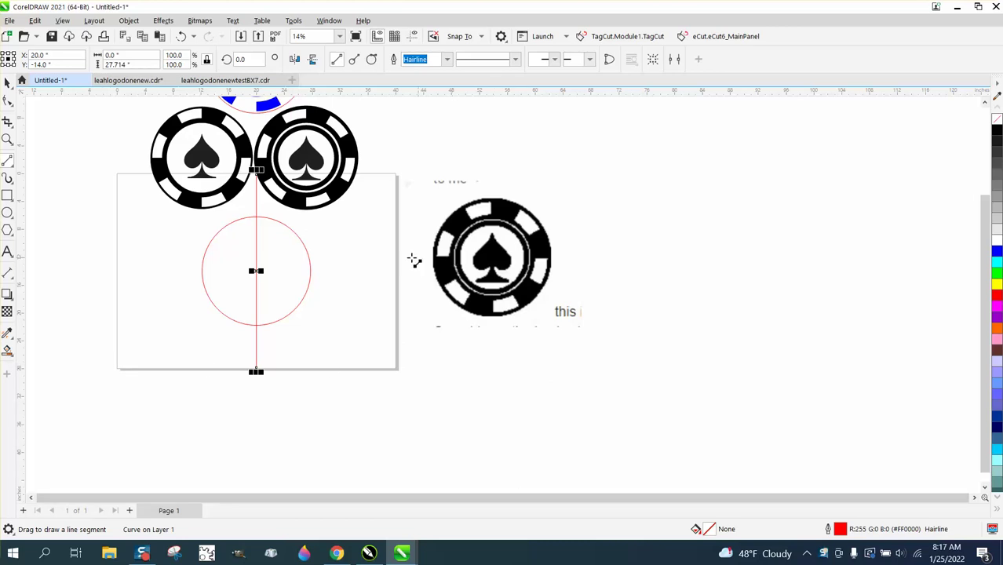
click(8, 81)
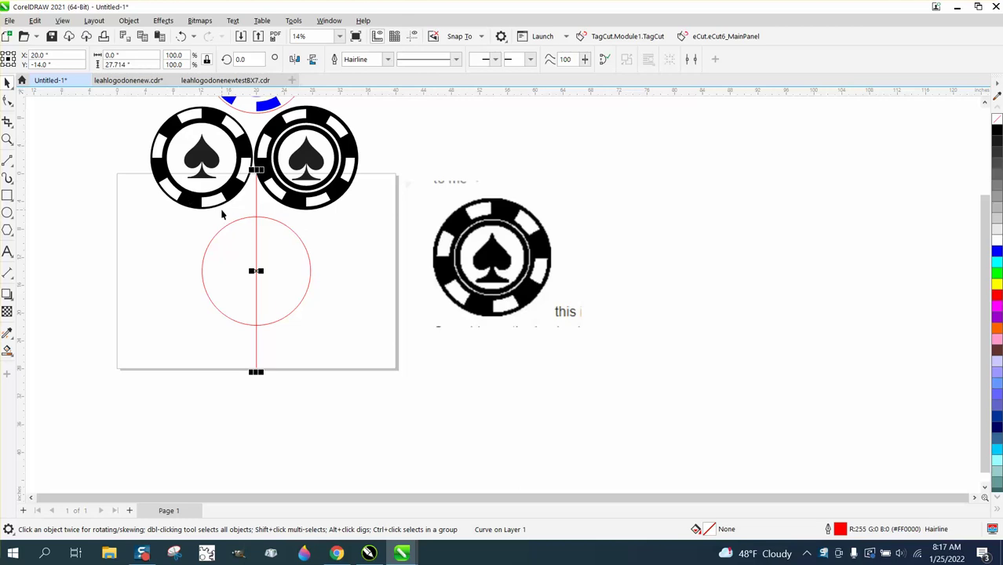
- Repeat the line at 30° rotations into spokes, then scale copies of the circle into concentric rings
double_click(261, 56)
text(30)
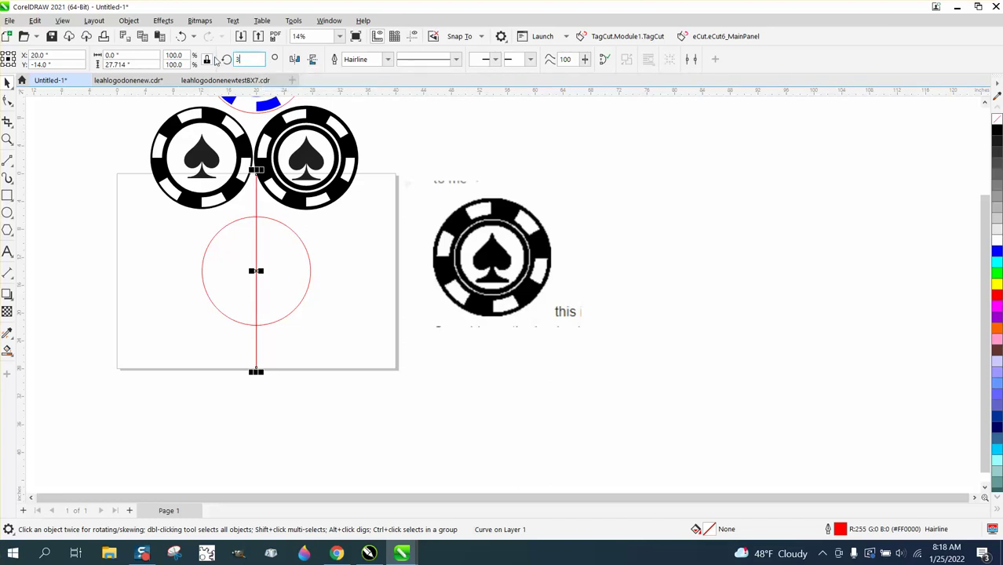
key(Return)
key(ctrl+r)
key(ctrl+r)
key(ctrl+r)
key(ctrl+r)
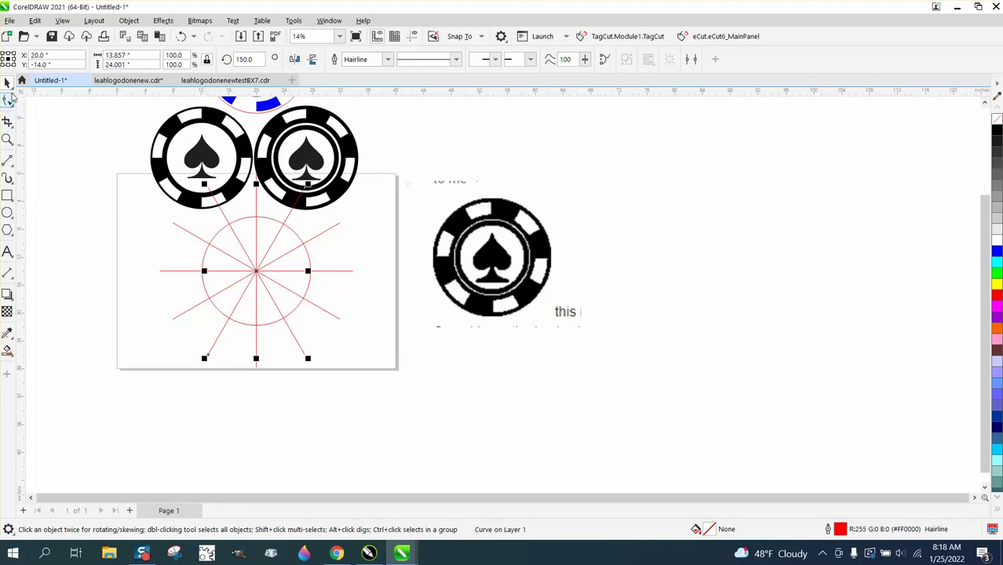
key(Escape)
click(294, 233)
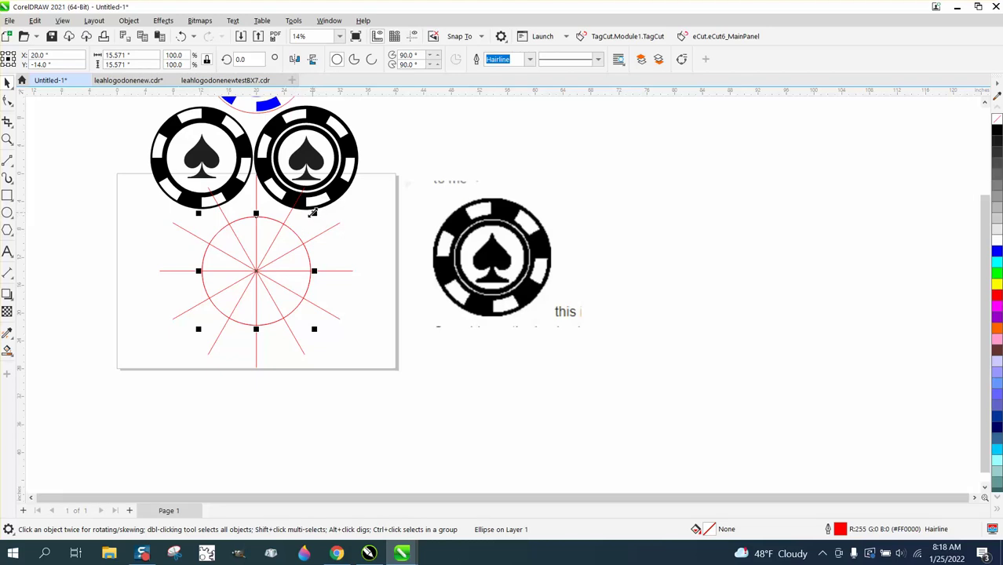
drag(312, 212, 306, 231)
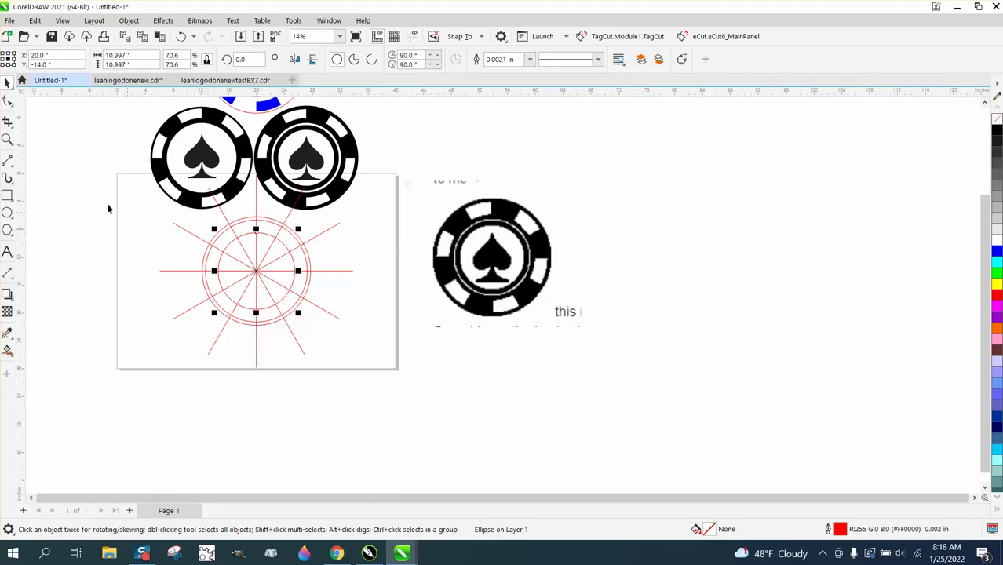
- Smart Fill six alternating ring segments black: upper-left, left, bottom, lower-right, right and top
click(9, 141)
drag(113, 181, 491, 383)
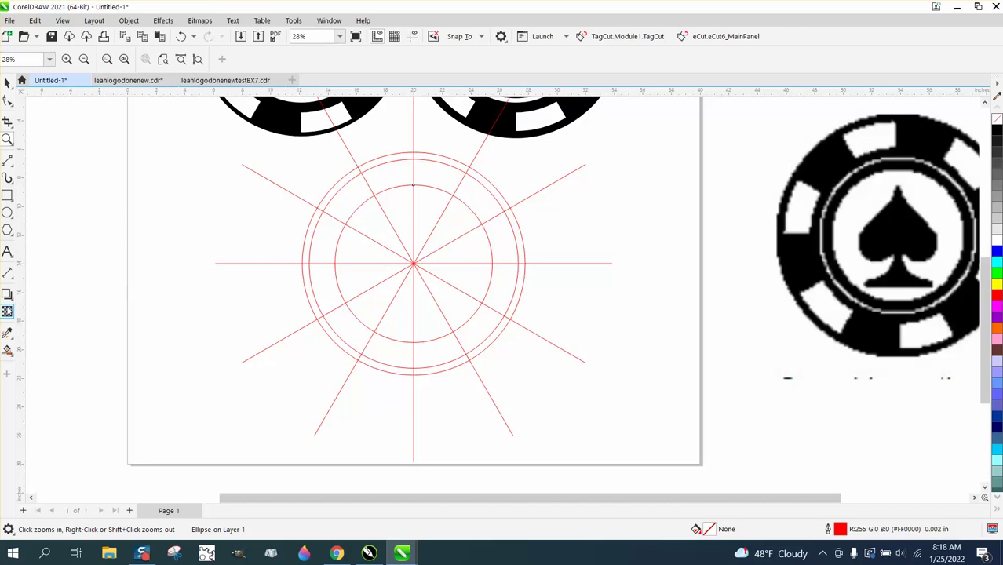
click(7, 353)
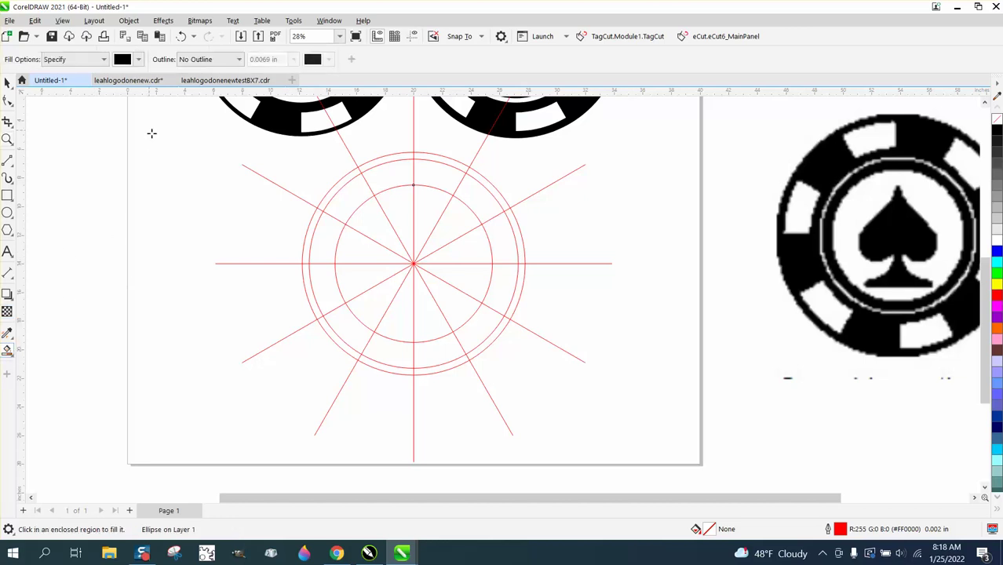
click(339, 228)
click(331, 282)
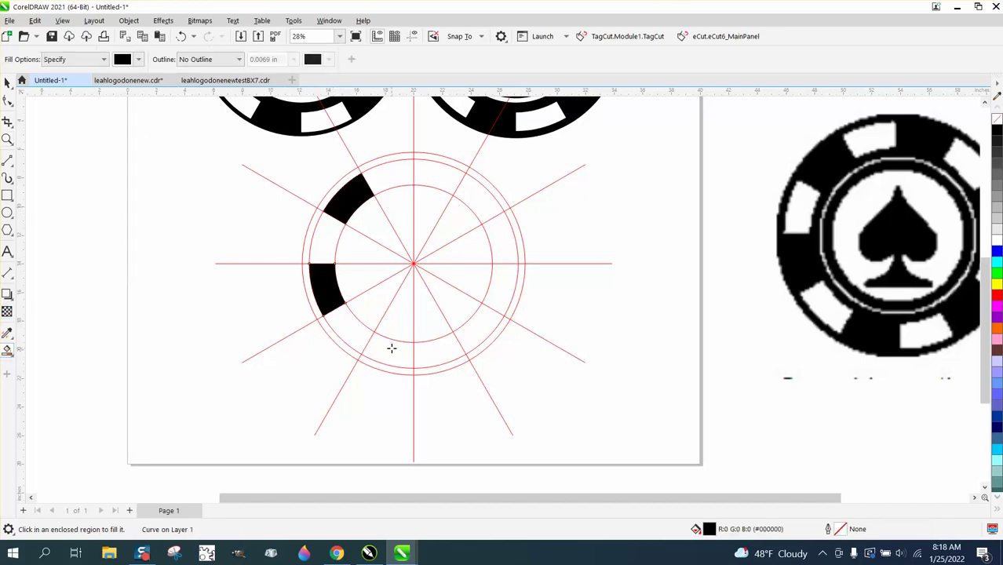
click(390, 347)
click(482, 334)
click(507, 247)
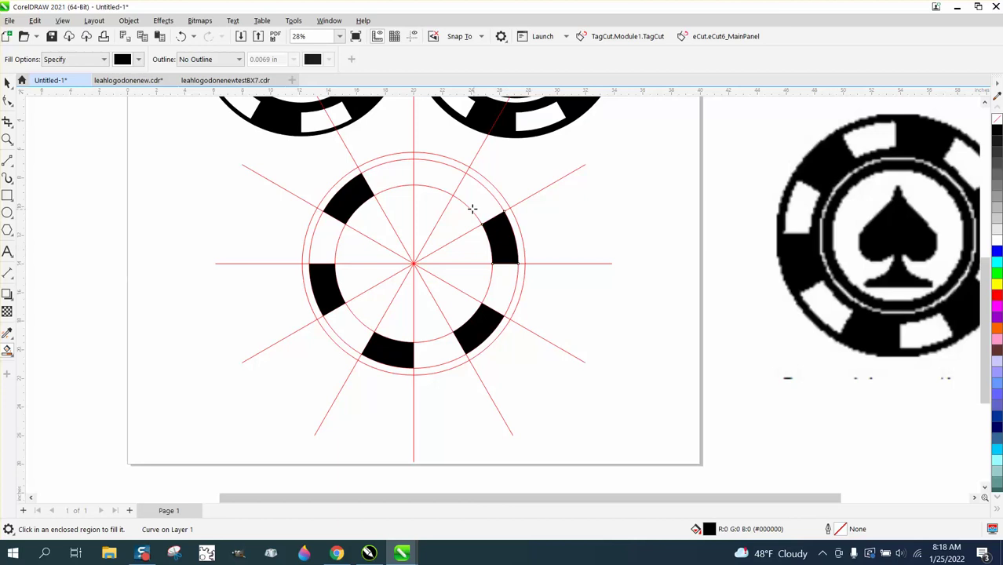
click(446, 179)
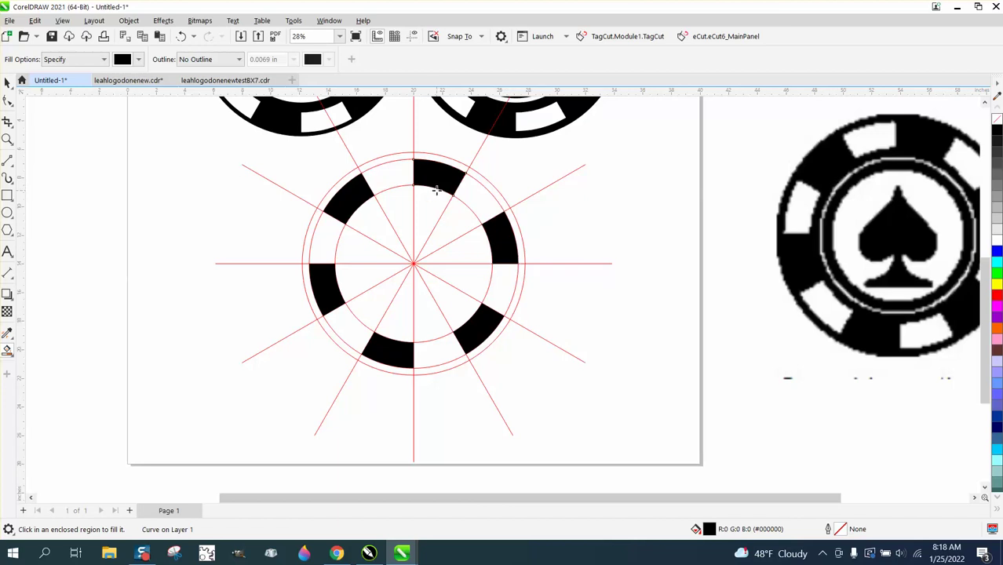
- Select and delete all the red spoke lines, horizontal, vertical and diagonal
click(7, 83)
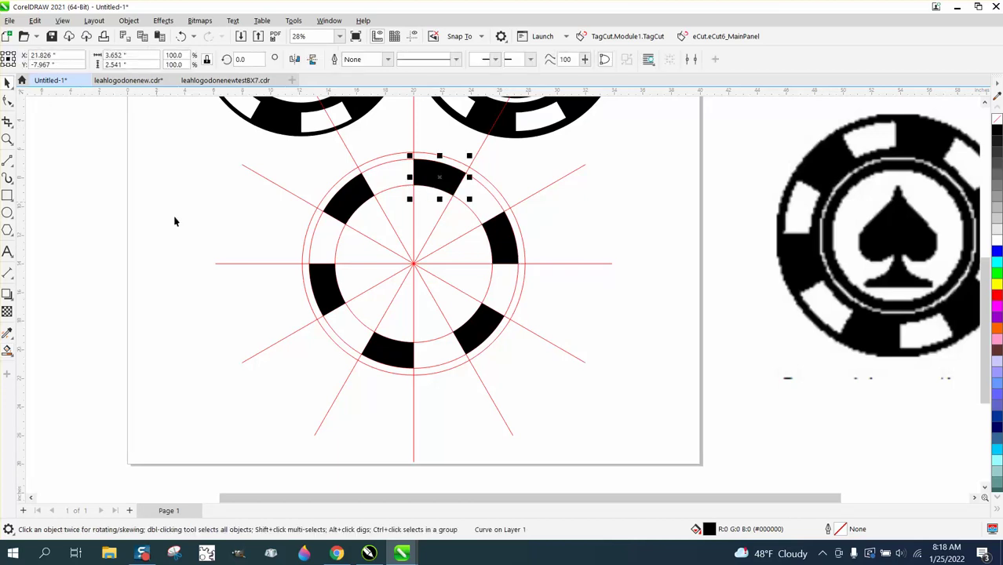
click(226, 158)
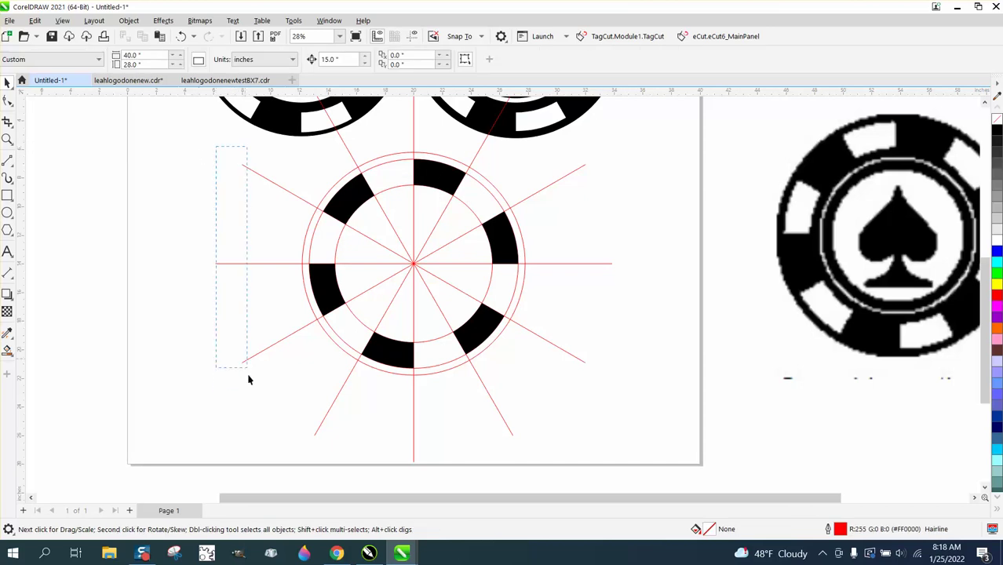
drag(248, 380, 297, 422)
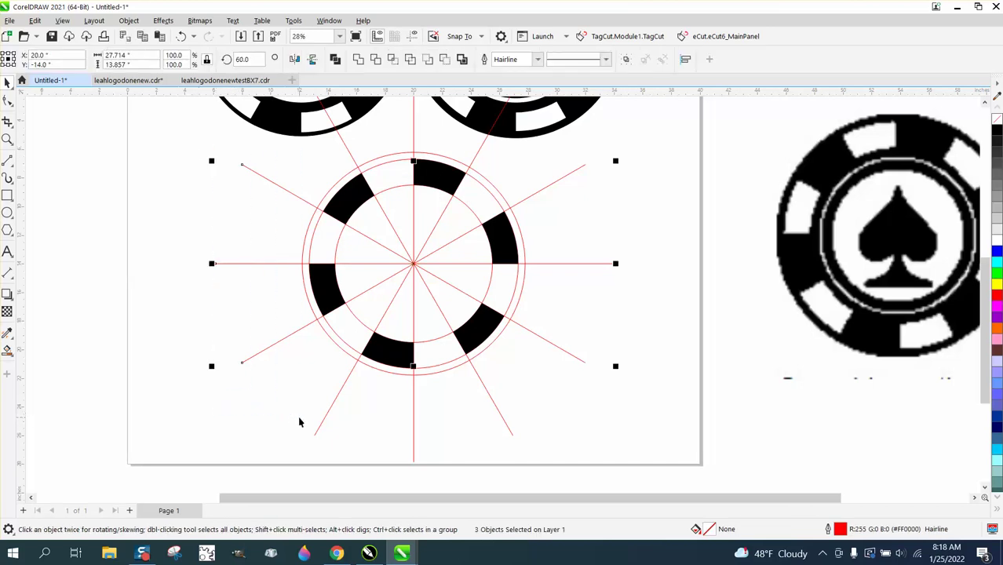
key(Delete)
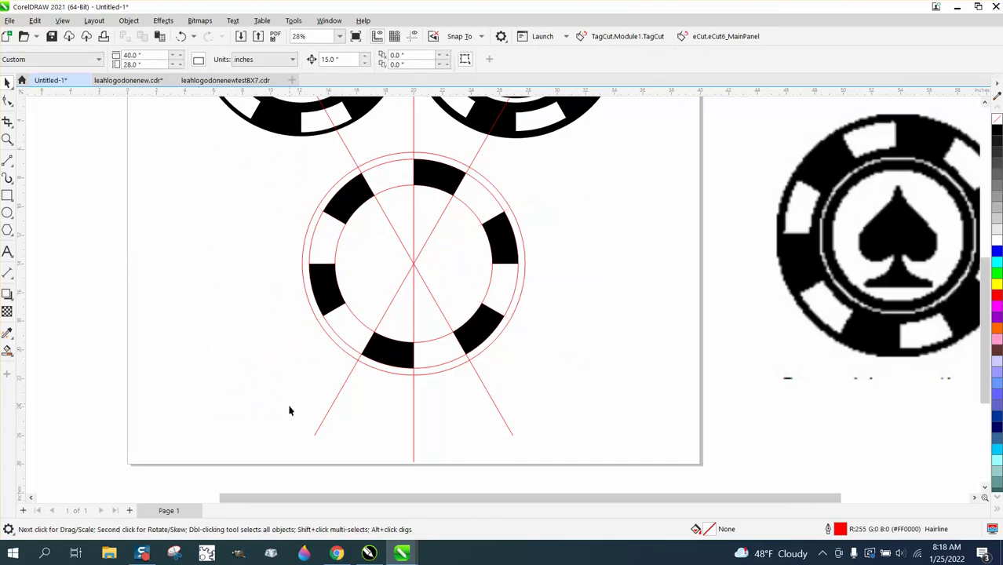
drag(288, 406, 385, 445)
drag(559, 462, 561, 464)
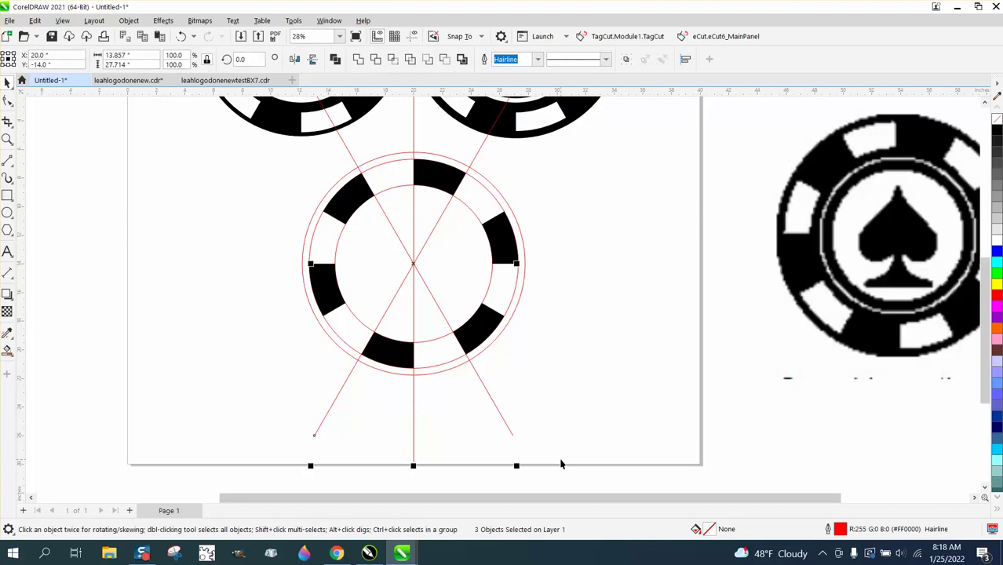
key(Delete)
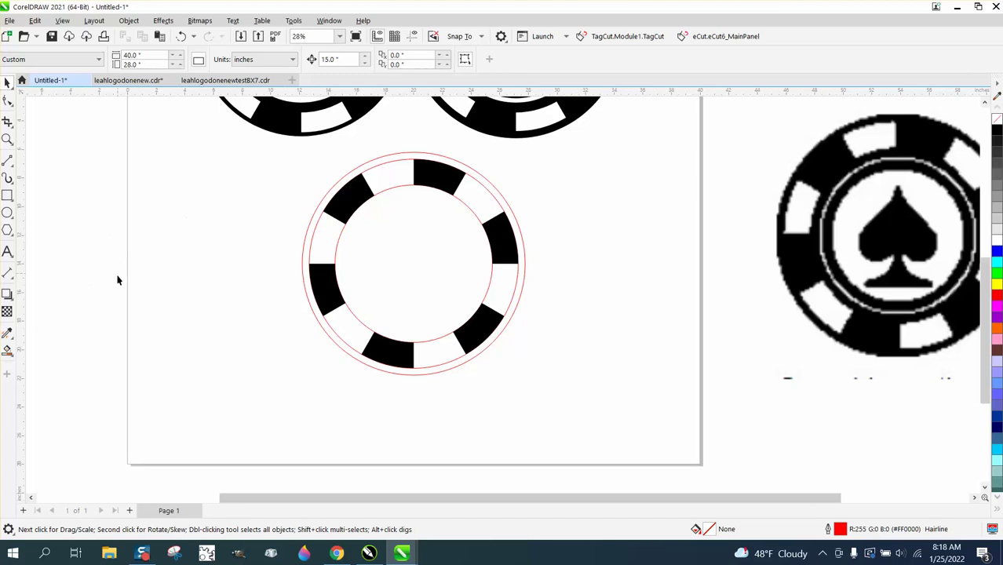
- Fill the band between the outer circles solid black to form the outer rim
click(7, 351)
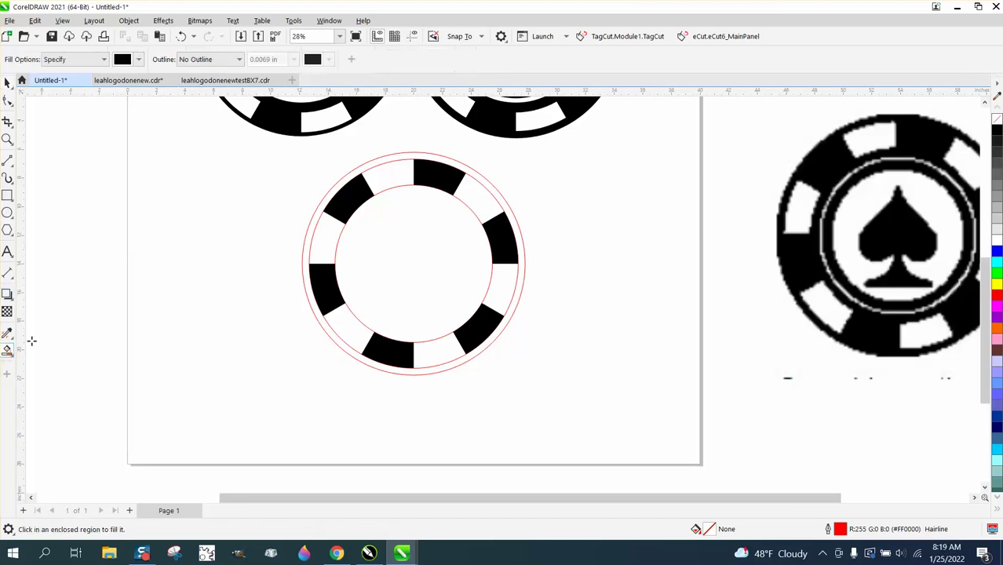
click(306, 253)
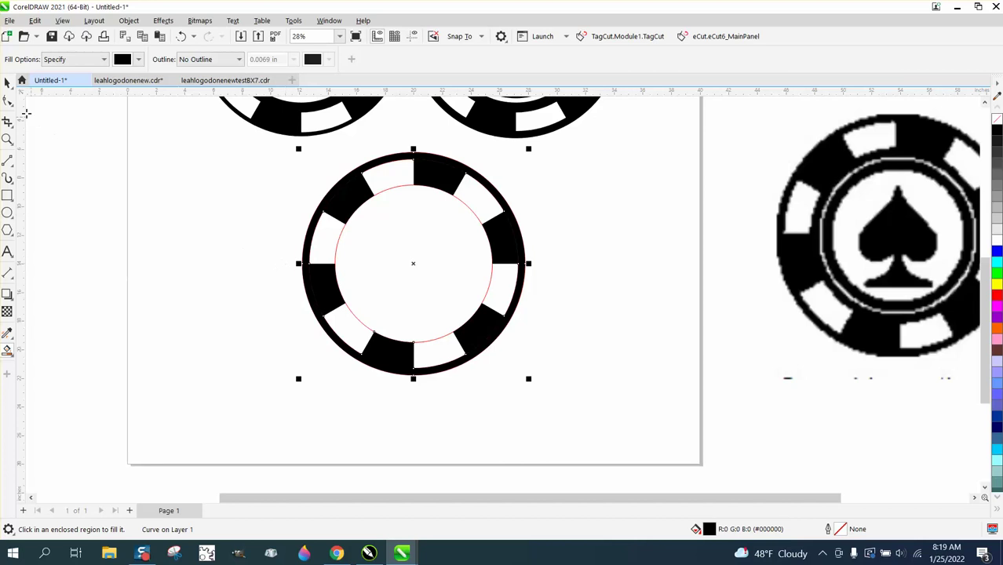
click(7, 83)
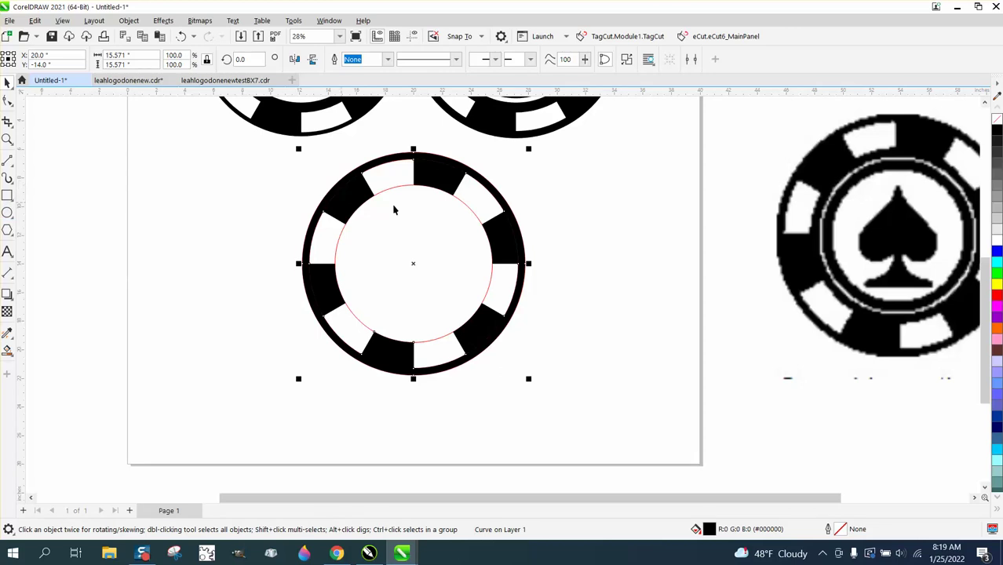
- Shrink the inner red circle to 10.997" around its centre and select it
click(547, 203)
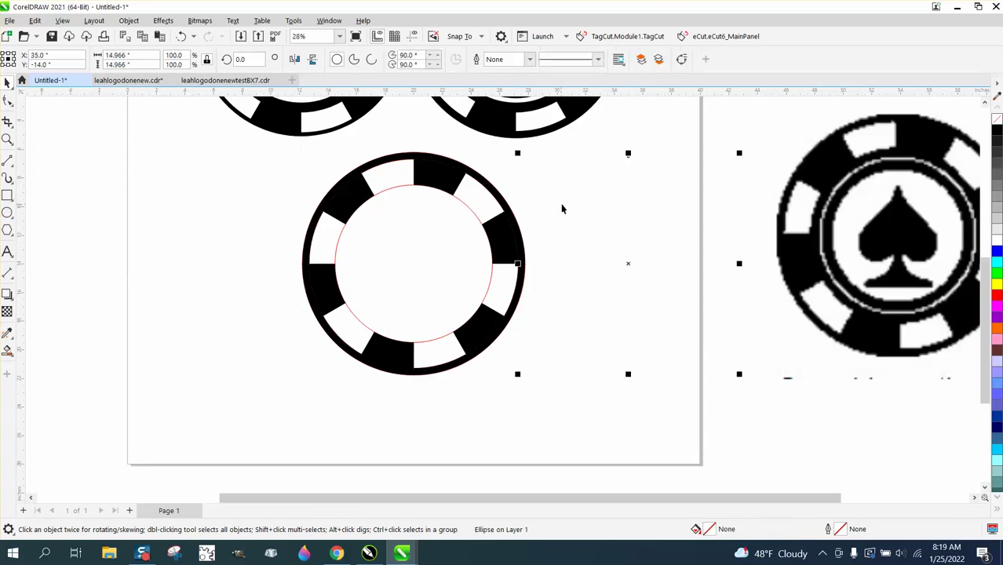
key(ctrl+z)
click(642, 204)
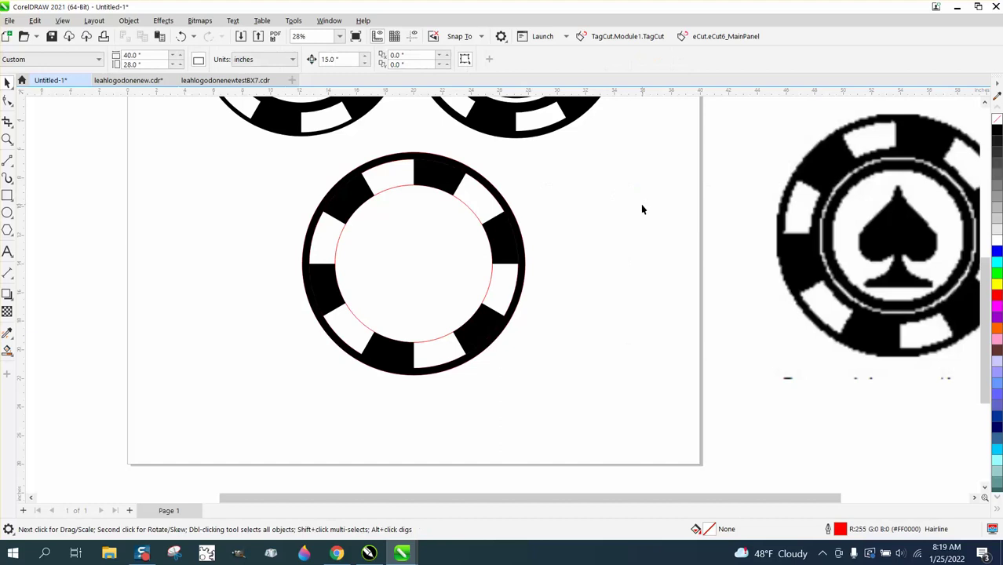
click(635, 222)
click(635, 225)
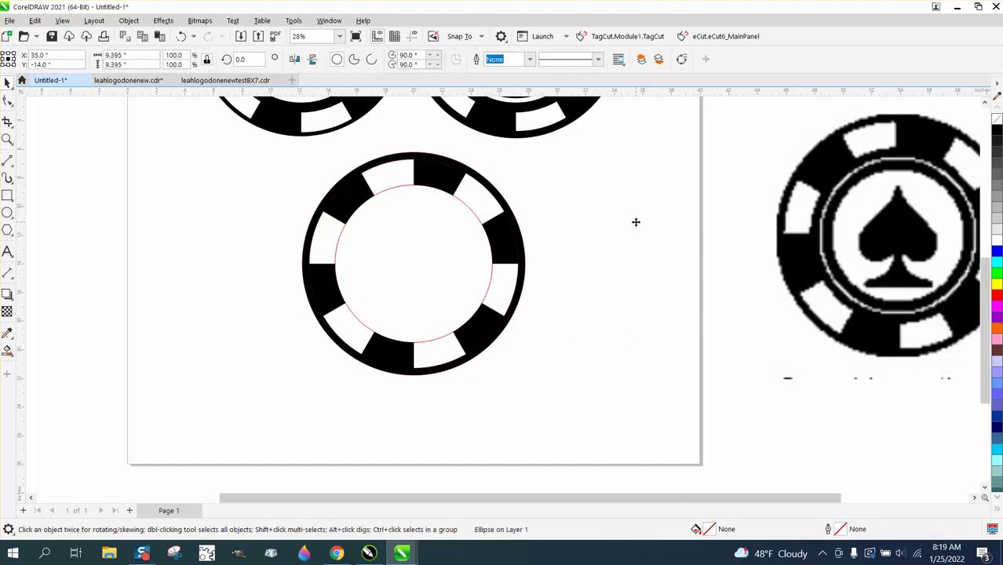
click(634, 225)
click(632, 227)
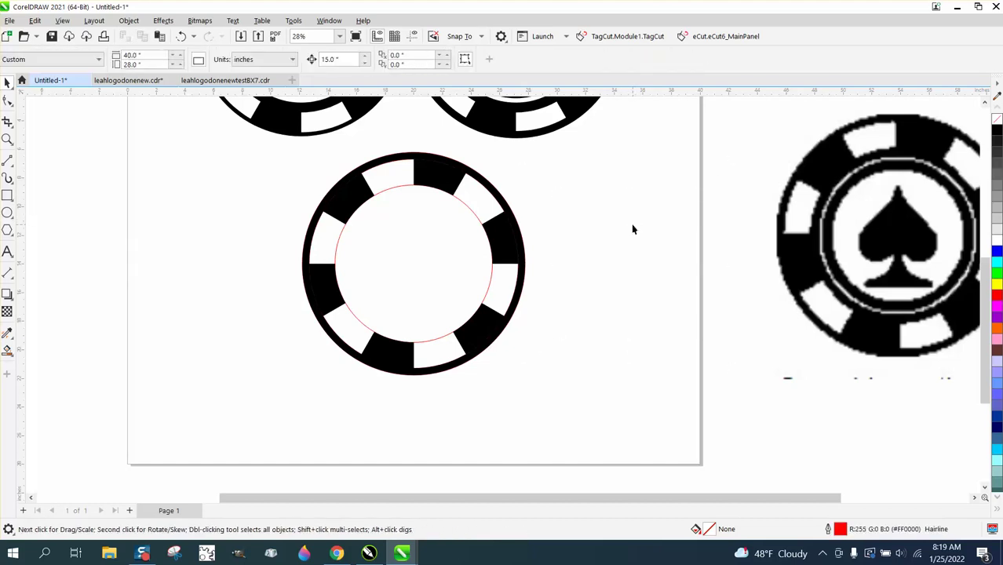
click(473, 214)
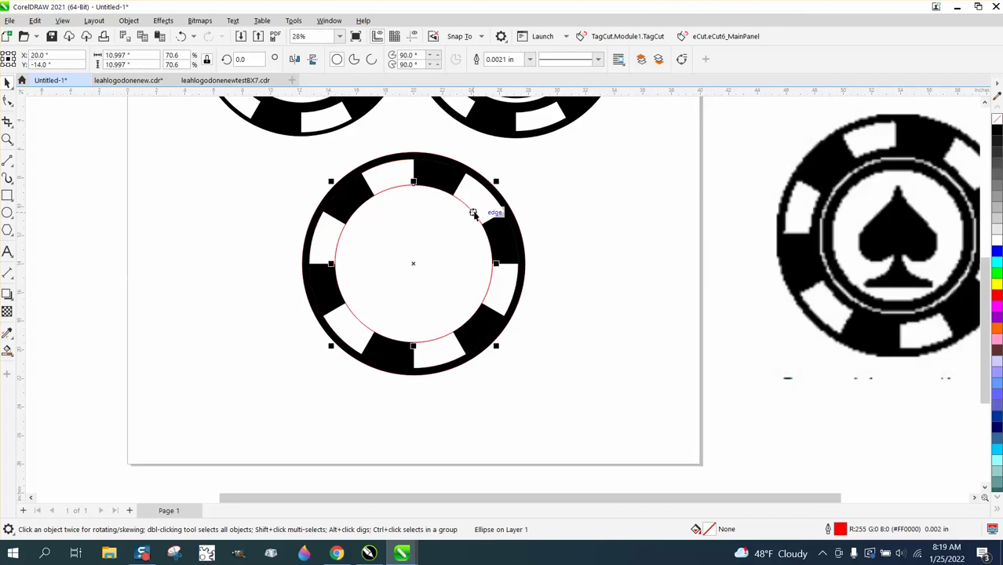
- Leave a smaller copy of the red circle inside it and fill the gap between them black
drag(496, 182, 496, 191)
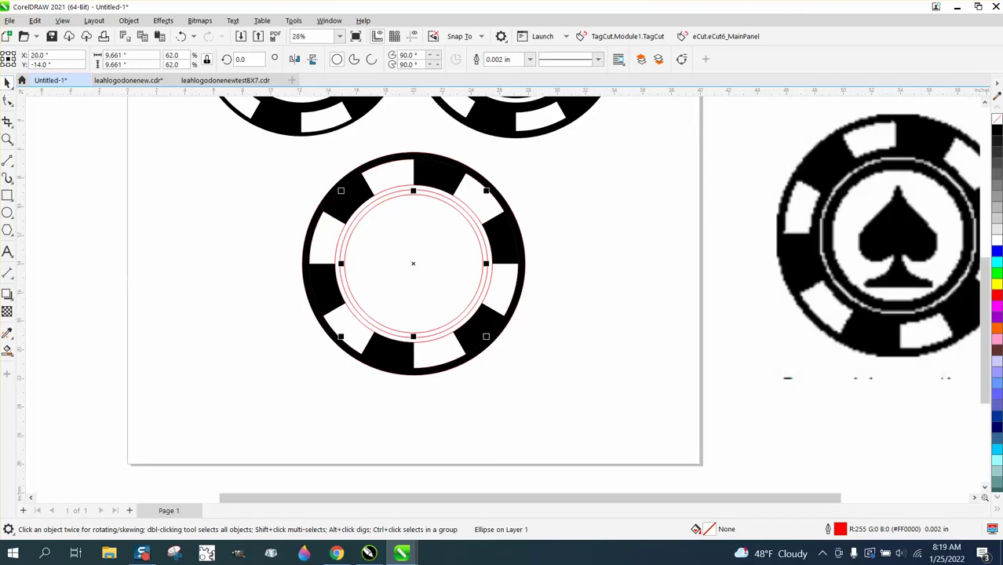
click(8, 351)
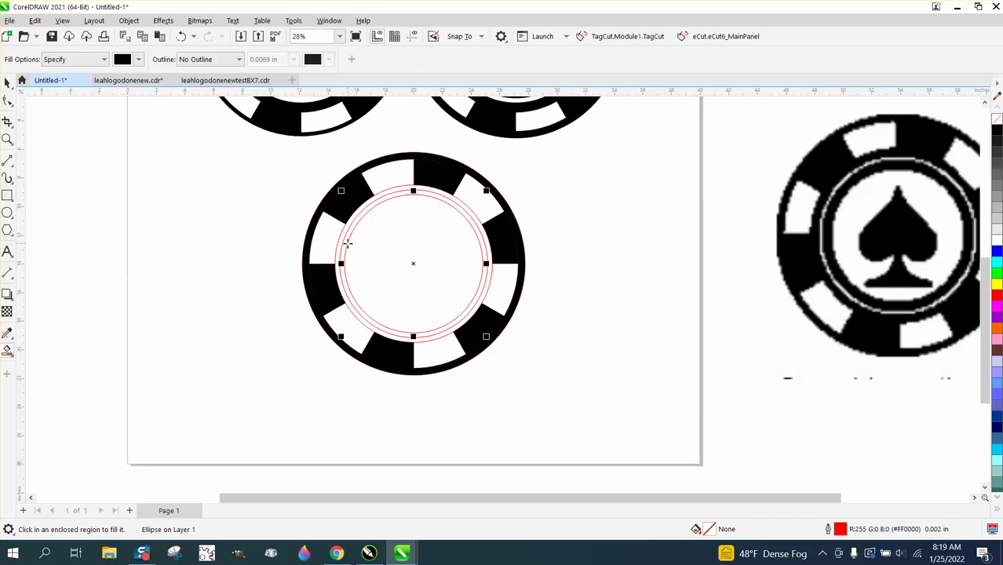
click(346, 242)
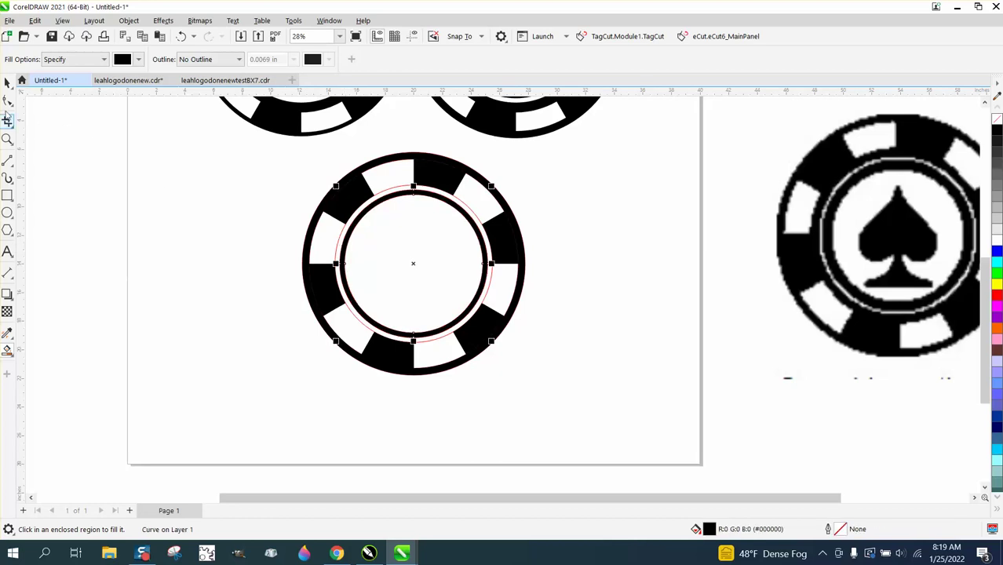
click(7, 83)
- Select every part of the chip and set its outline to No Color
drag(234, 146, 632, 414)
right_click(538, 275)
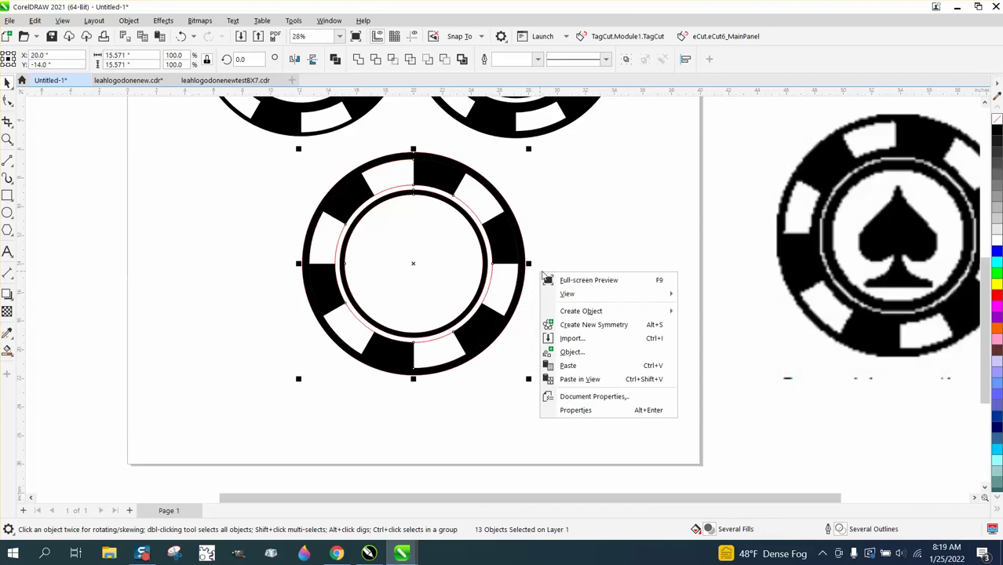
mouse_move(597, 294)
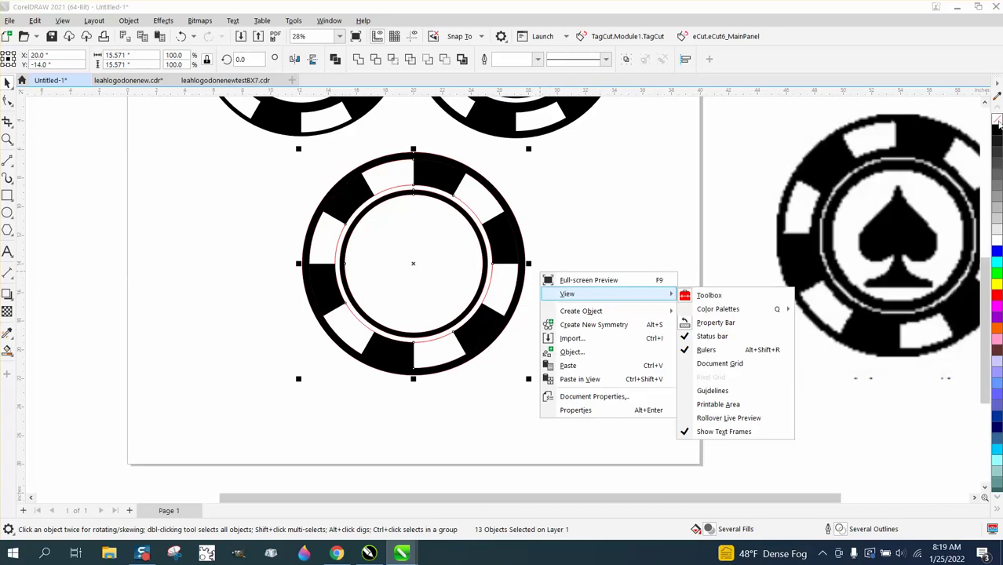
click(998, 121)
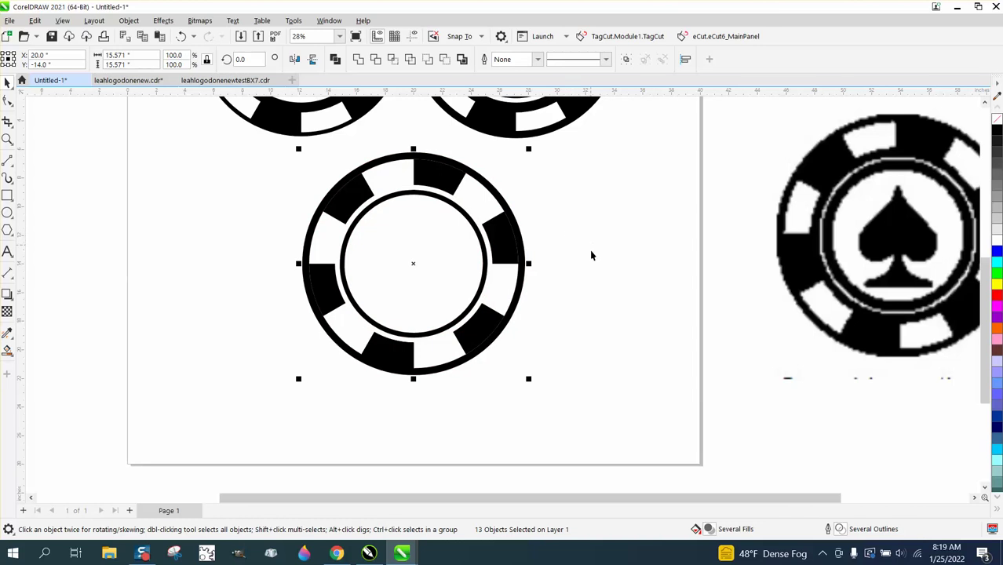
scroll(409, 252, down, 1)
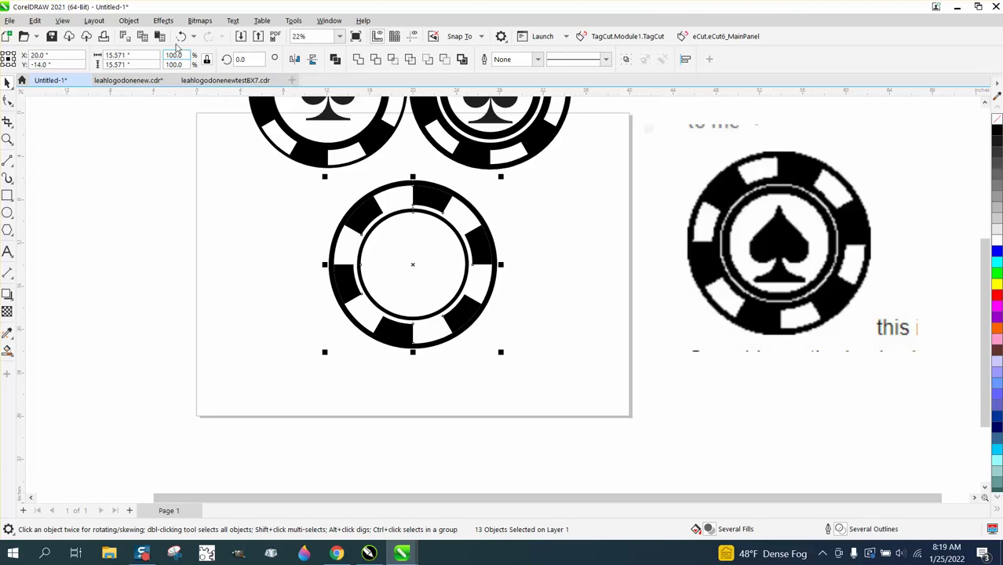
- Undo the outline removal and band fill, then refill the band inside the chip ring black
click(181, 37)
click(181, 37)
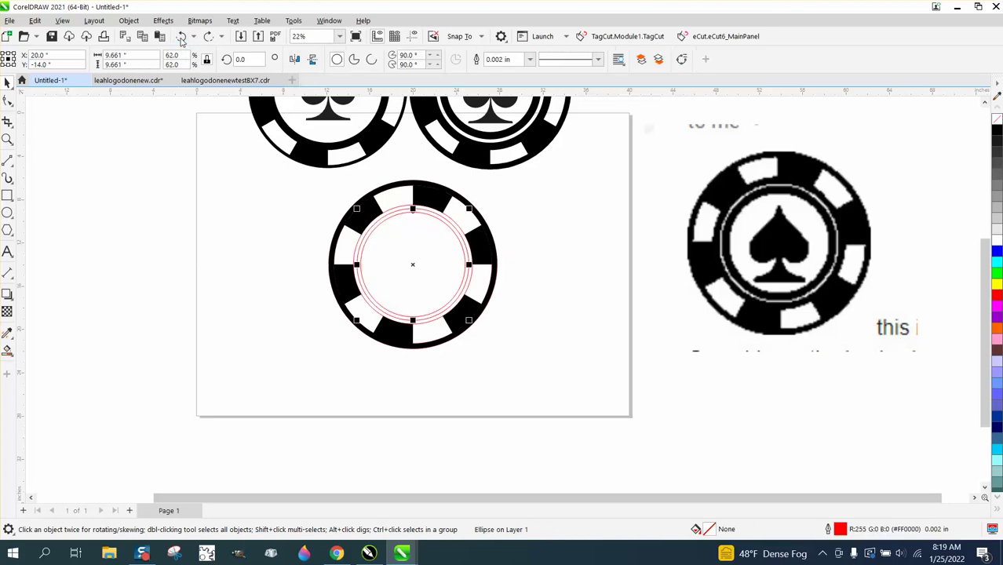
click(7, 350)
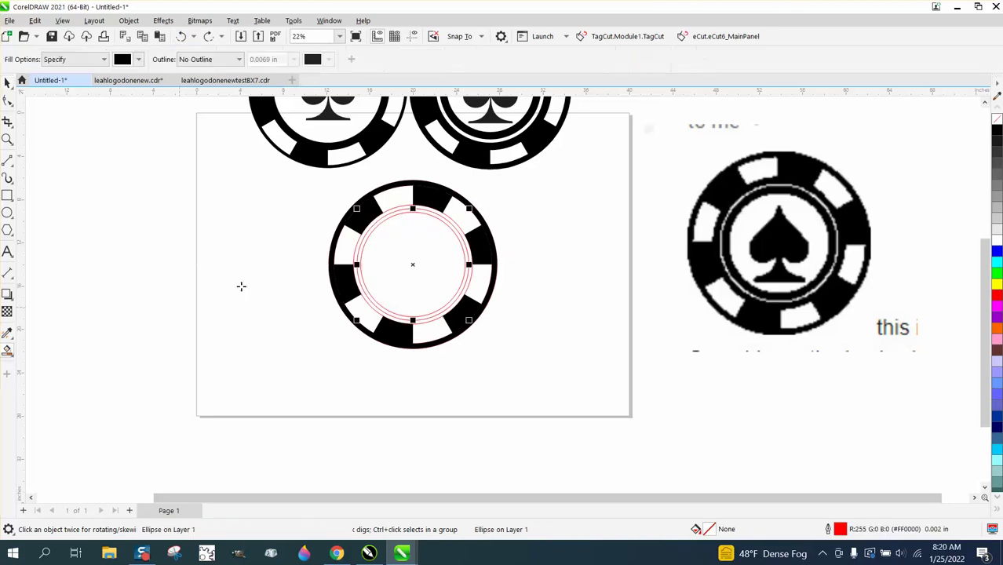
click(446, 217)
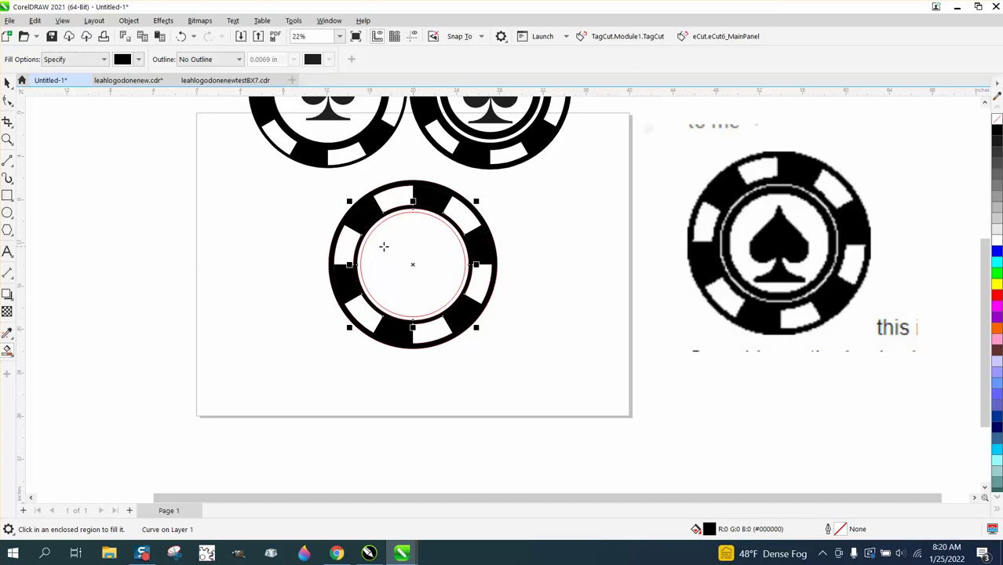
click(7, 83)
- Make a 95% copy of the inner red circle, fill the gap black, and select the whole chip
click(81, 147)
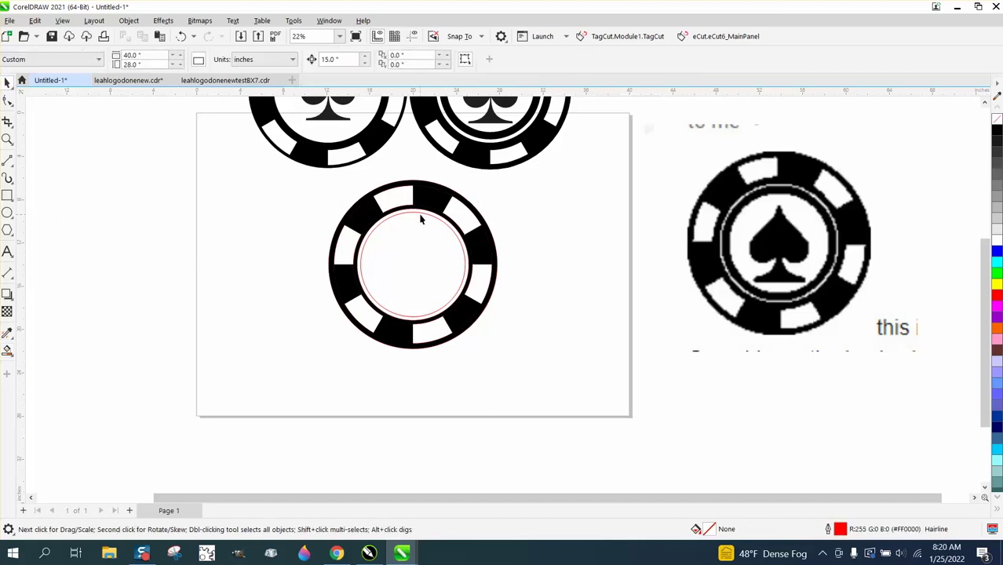
click(422, 214)
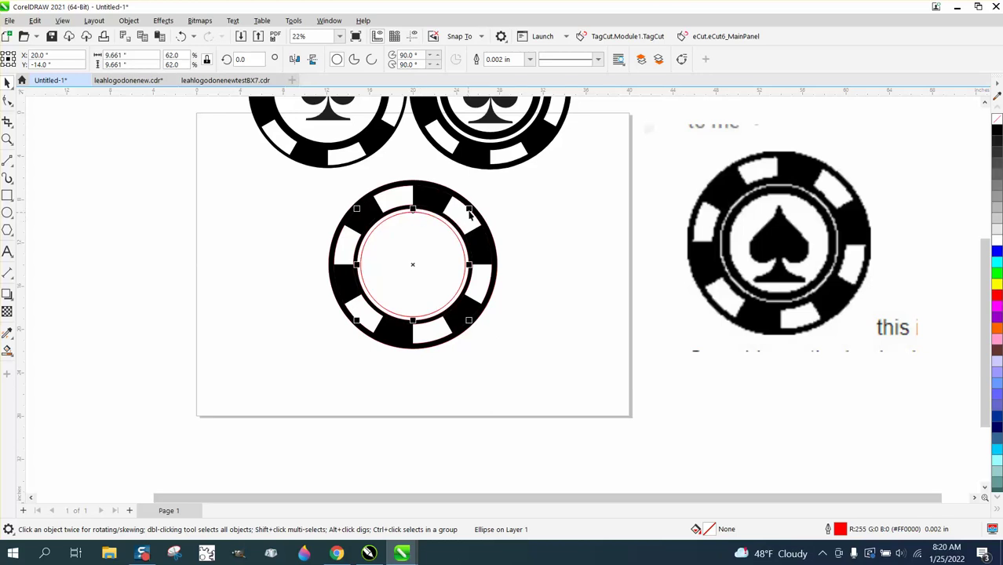
drag(469, 209, 467, 212)
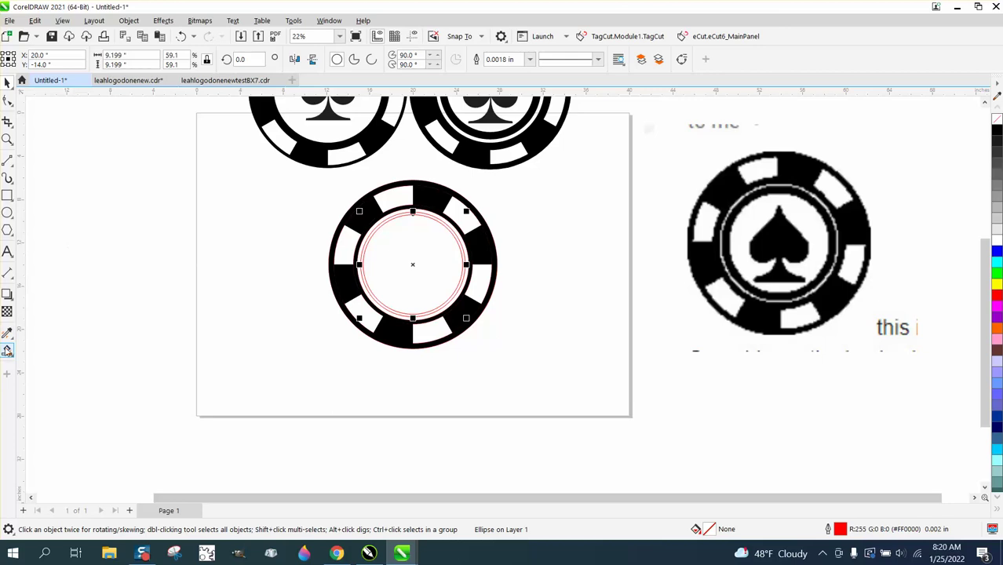
click(7, 351)
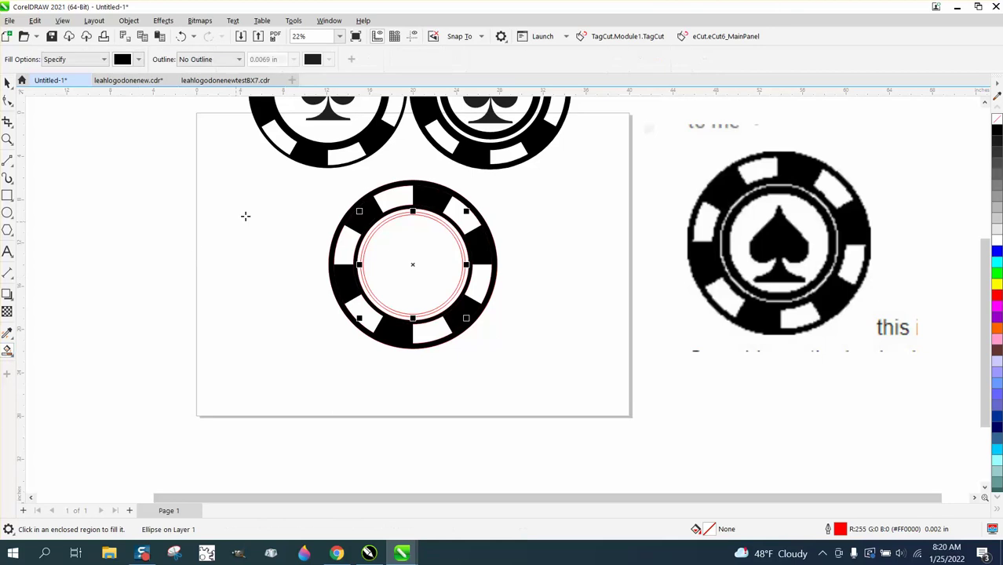
click(7, 139)
drag(271, 177, 735, 421)
click(7, 351)
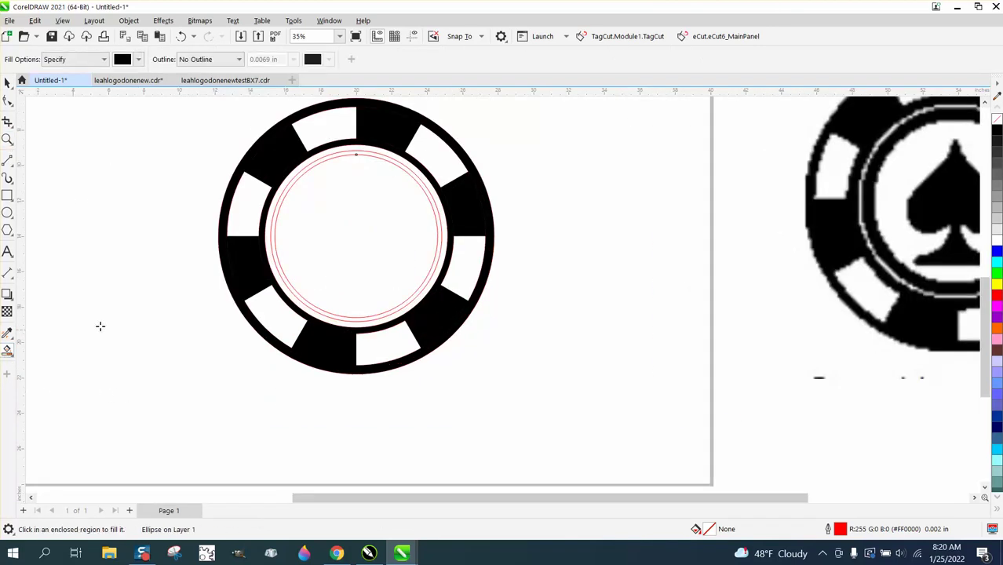
click(273, 241)
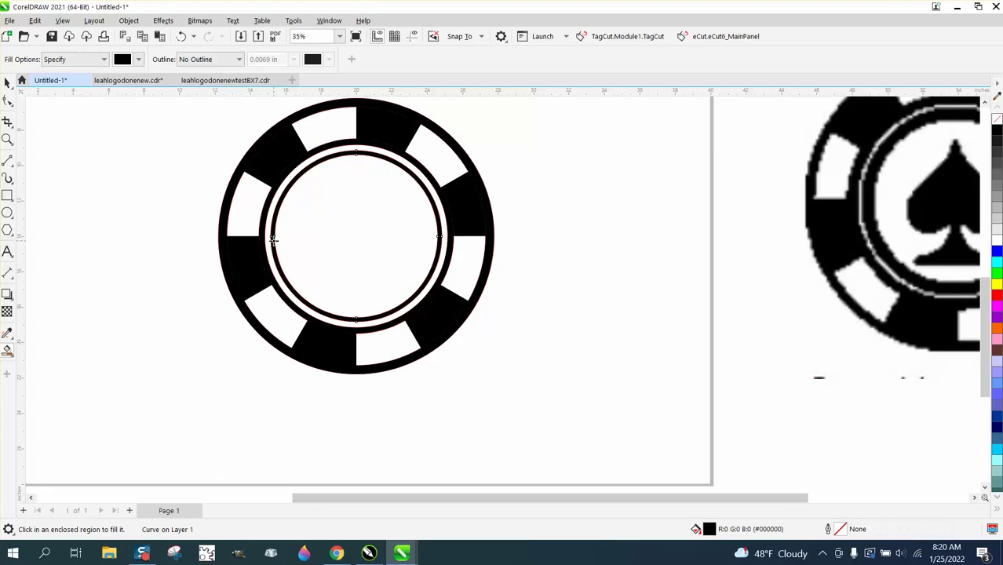
scroll(231, 238, down, 1)
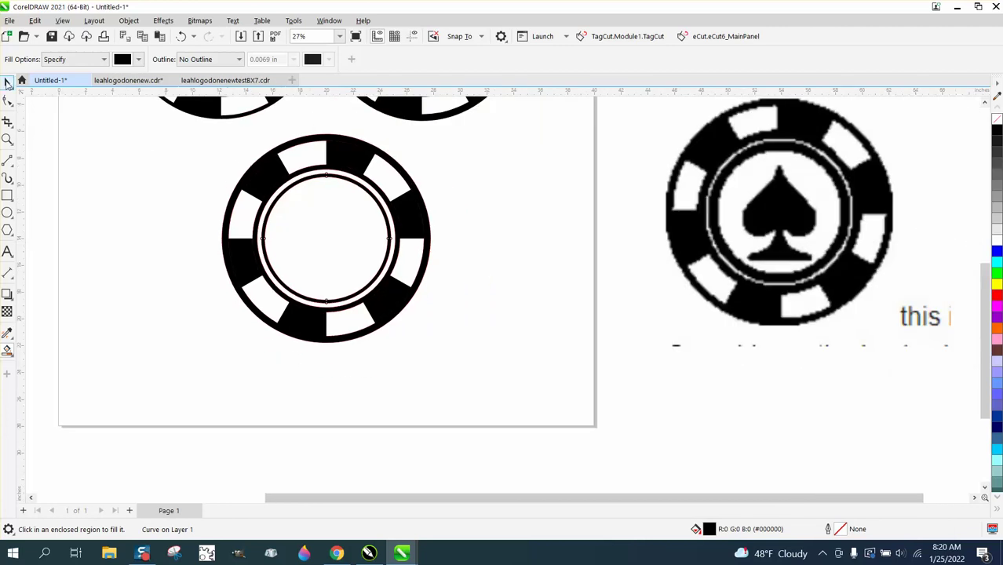
click(7, 82)
drag(127, 104, 487, 346)
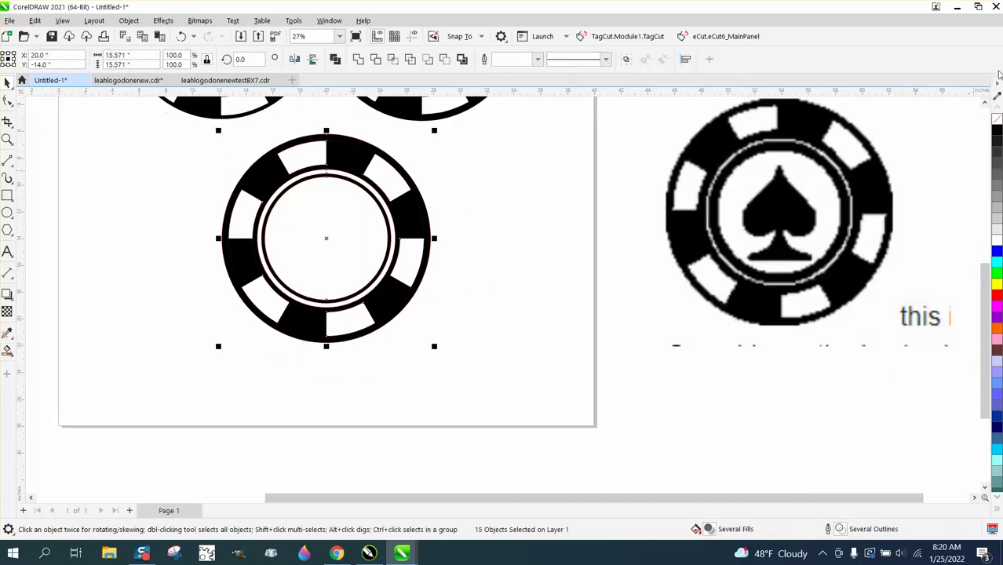
- Set all selected chip parts' outlines to none, then zoom in to inspect the edge seam
right_click(997, 119)
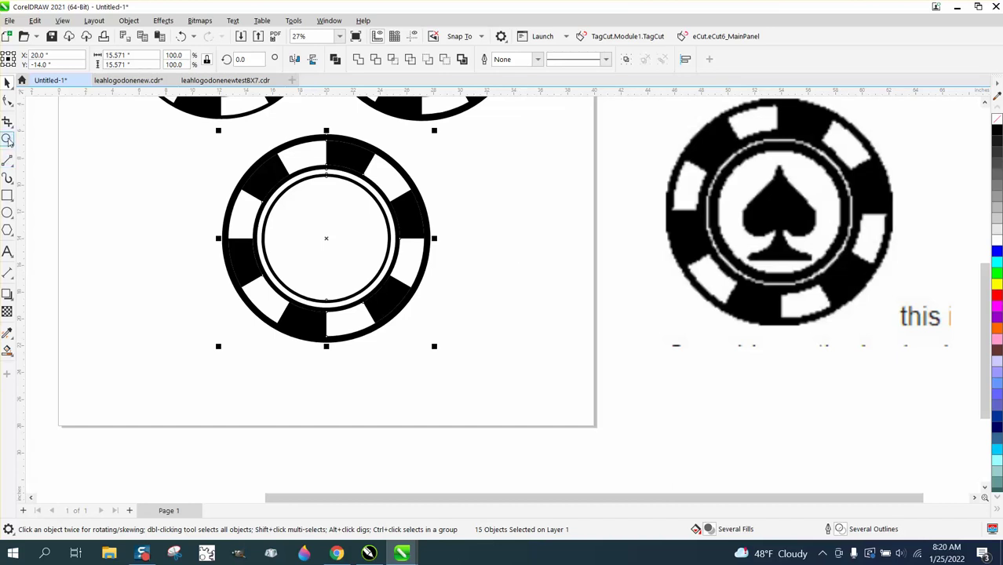
click(7, 138)
drag(320, 153, 408, 201)
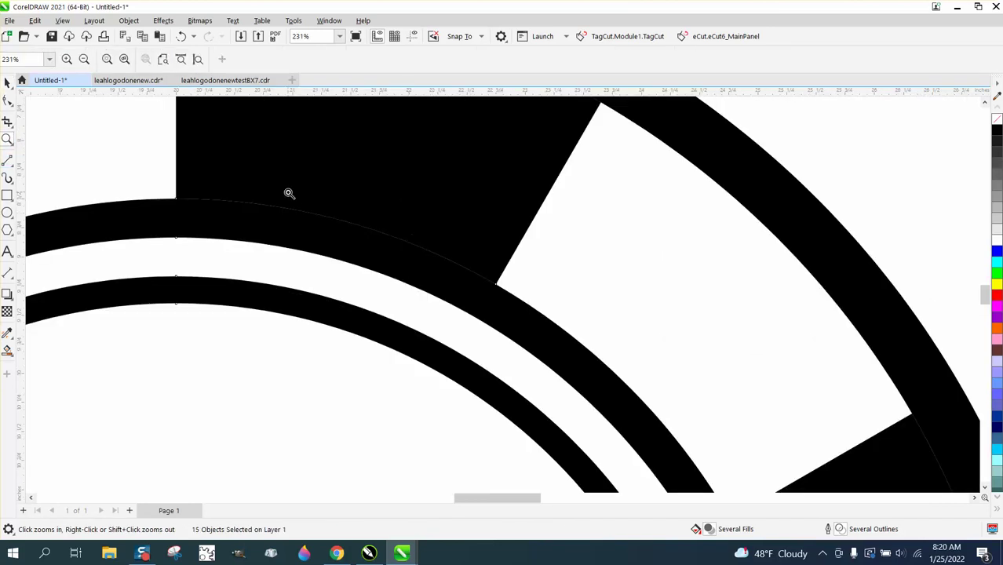
drag(288, 192, 412, 249)
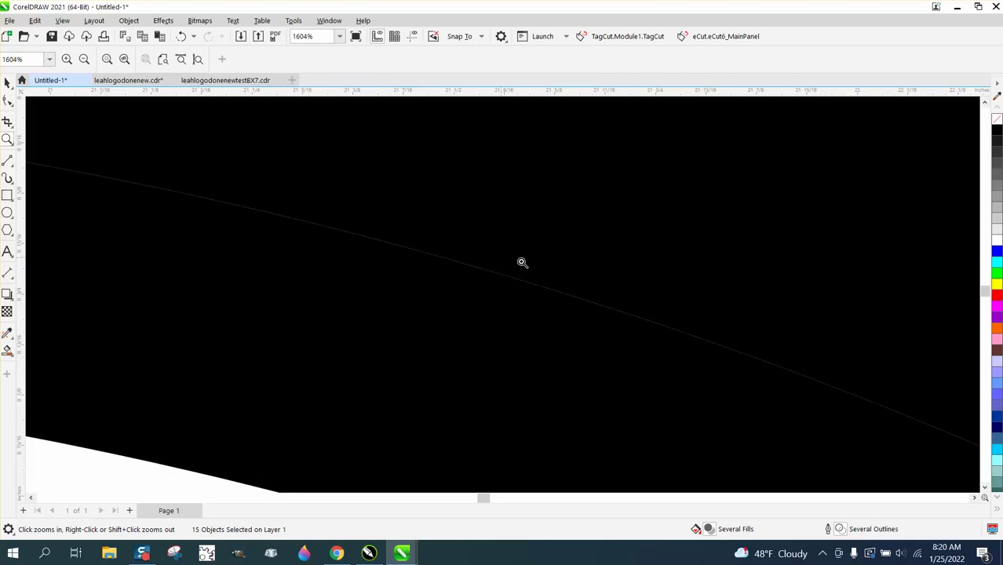
scroll(531, 284, down, 4)
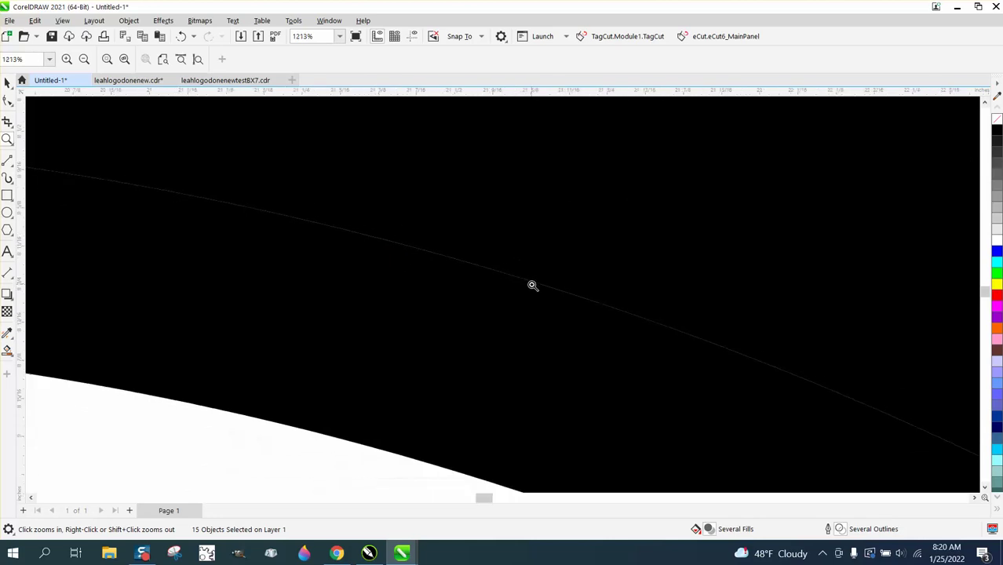
scroll(496, 273, down, 8)
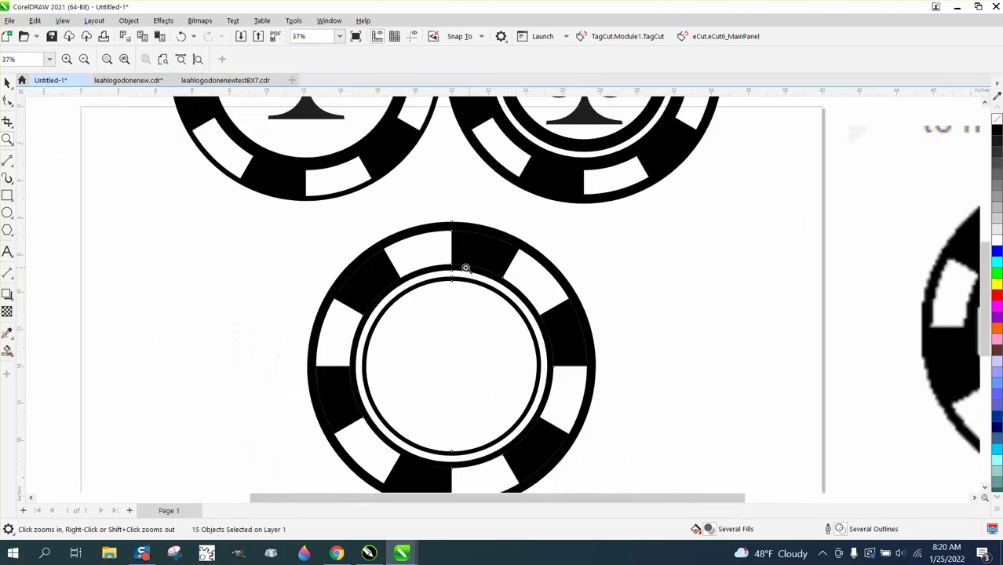
- Select the chip's inner circle and shift it out to the left
click(7, 81)
scroll(228, 219, down, 1)
click(556, 262)
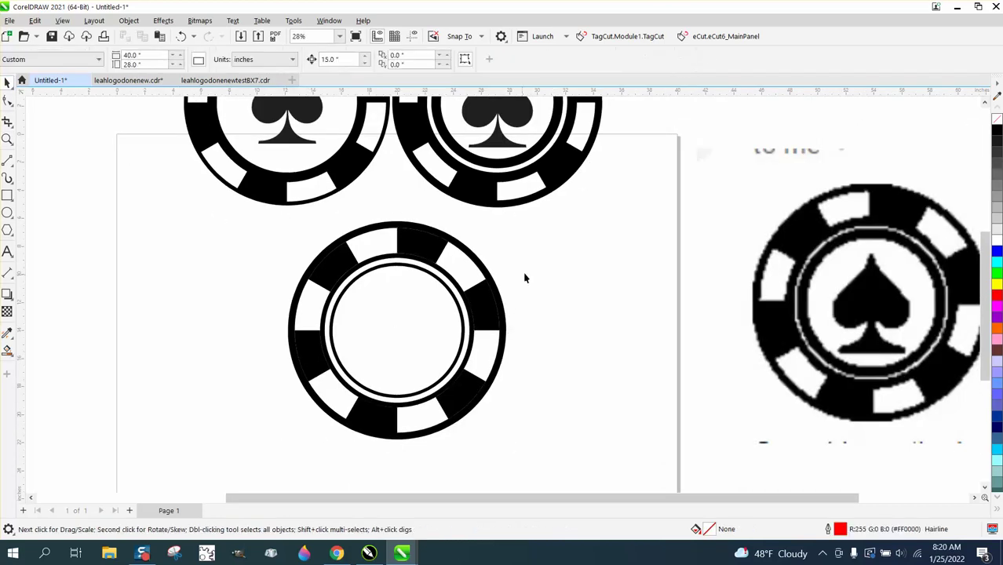
click(458, 306)
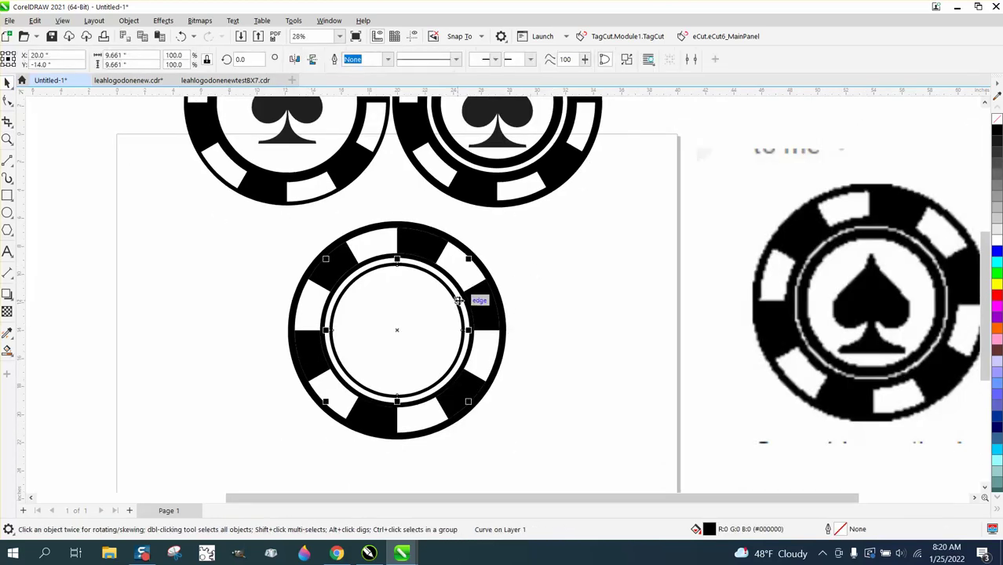
key(shift+Left)
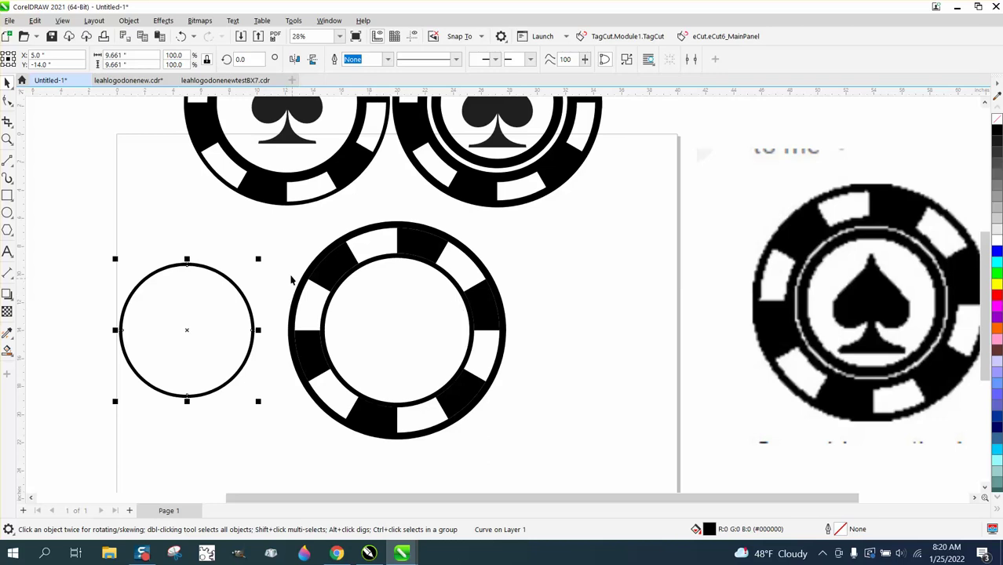
- Combine the remaining chip pieces into one curve, then undo the Combine
drag(265, 217, 585, 462)
click(129, 20)
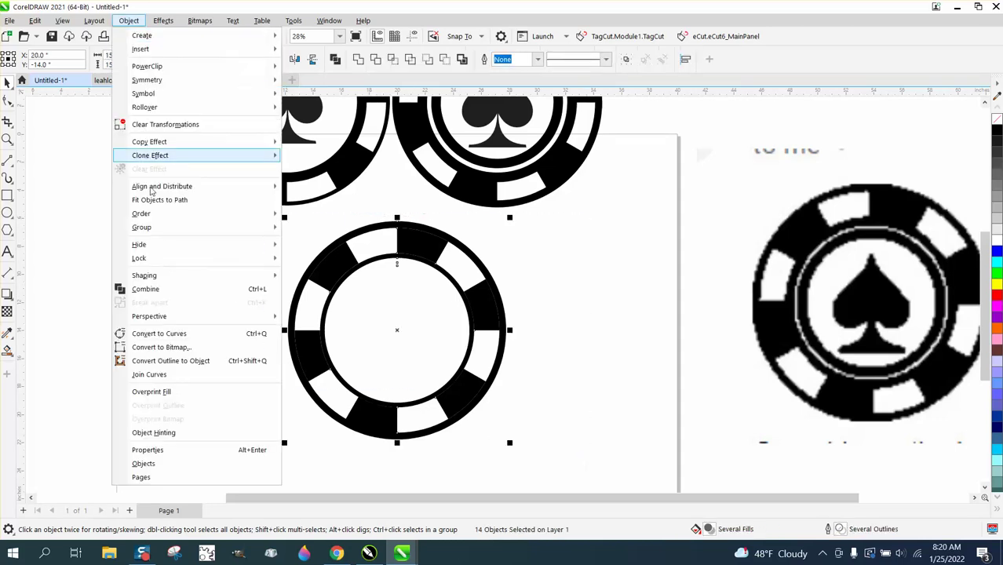
click(146, 289)
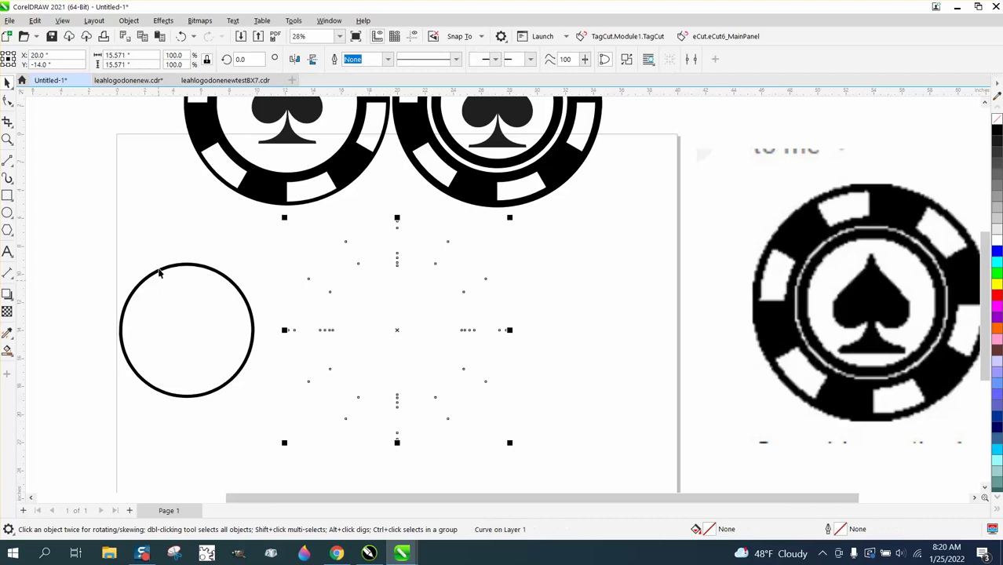
click(180, 37)
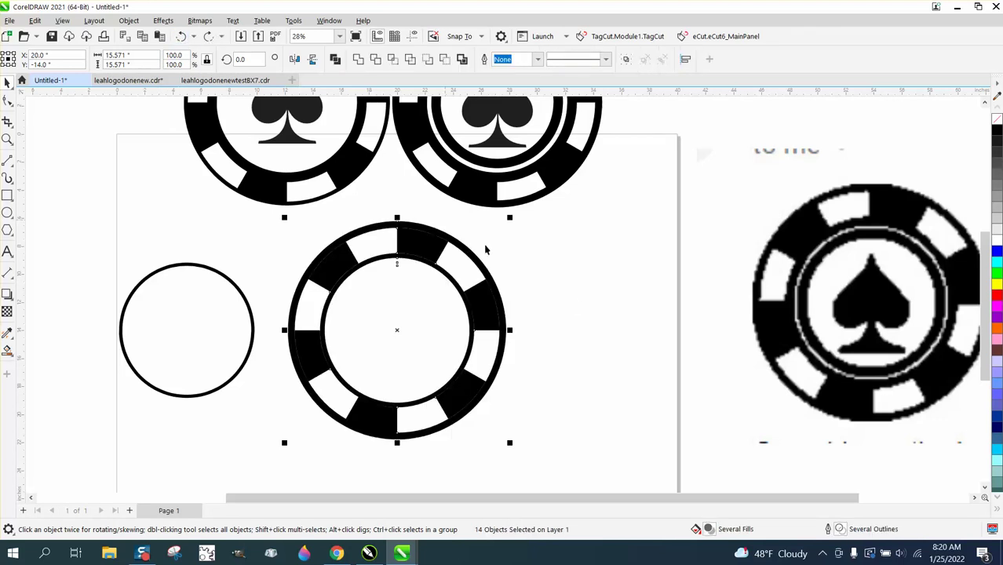
click(572, 304)
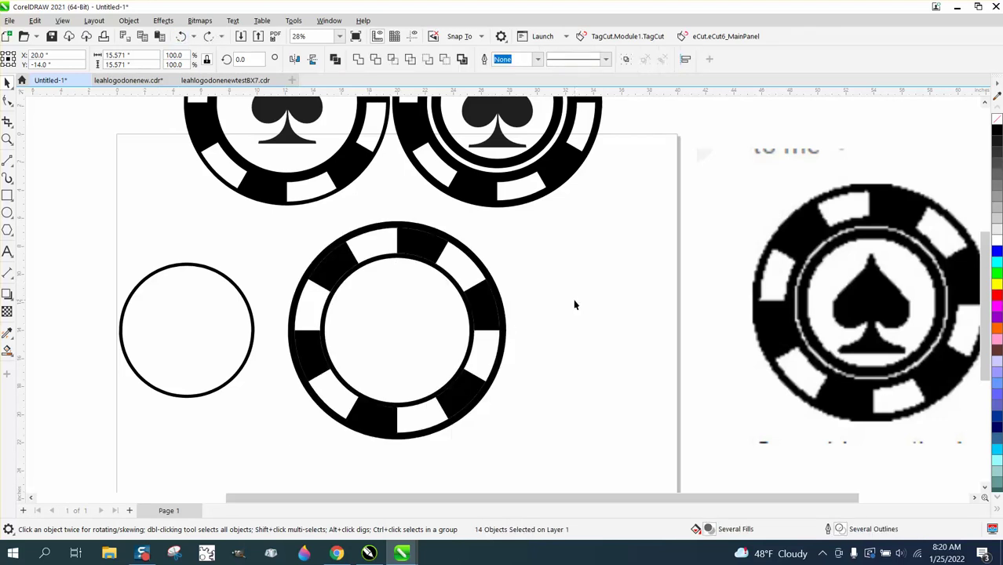
- Nudge four black segments, including top, upper-left and left, leftward around the left circle
click(495, 312)
key(Left)
key(Left)
key(Left)
key(Left)
key(Left)
key(Left)
key(Left)
key(Left)
key(Left)
key(Left)
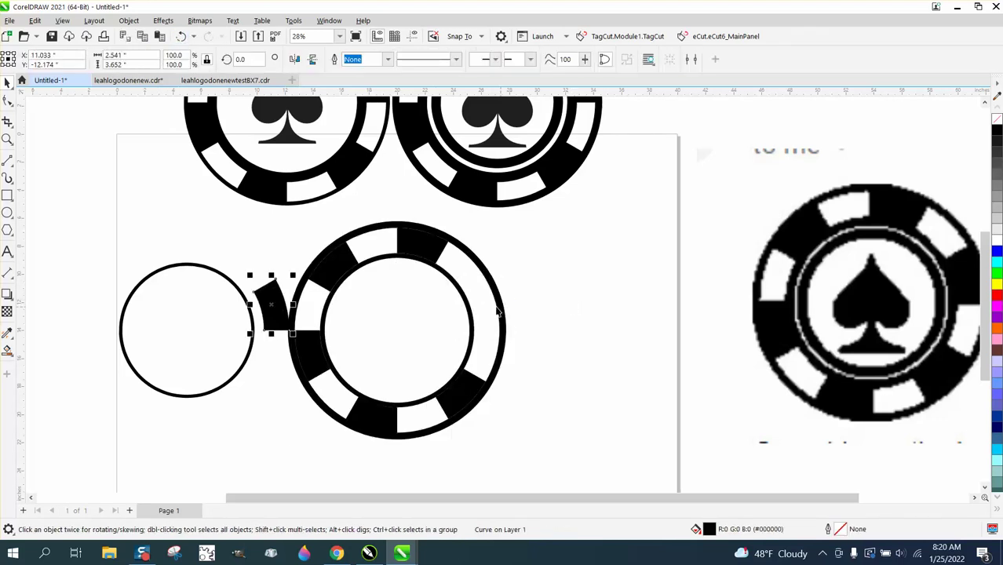
click(430, 259)
key(Left)
key(Left)
key(Left)
key(Left)
key(Left)
key(Left)
key(Left)
key(Left)
key(Left)
key(Left)
click(336, 273)
key(Left)
key(Left)
key(Left)
key(Left)
key(Left)
key(Left)
key(Left)
key(Left)
key(Left)
key(Left)
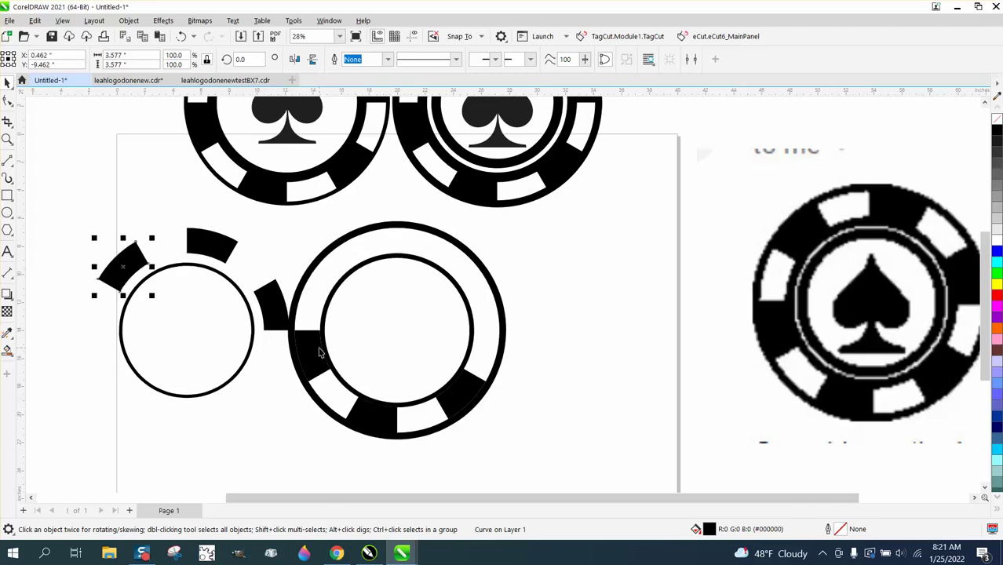
click(318, 353)
key(Left)
key(Left)
key(Left)
key(Left)
key(Left)
key(Left)
key(Left)
key(Left)
key(Left)
key(Left)
- Move the outer ring aside and nudge the two lower leftover segments beside the left circle
click(363, 411)
key(Left)
key(Left)
key(Left)
key(Left)
key(Left)
key(Left)
key(Left)
key(Left)
key(Left)
key(Left)
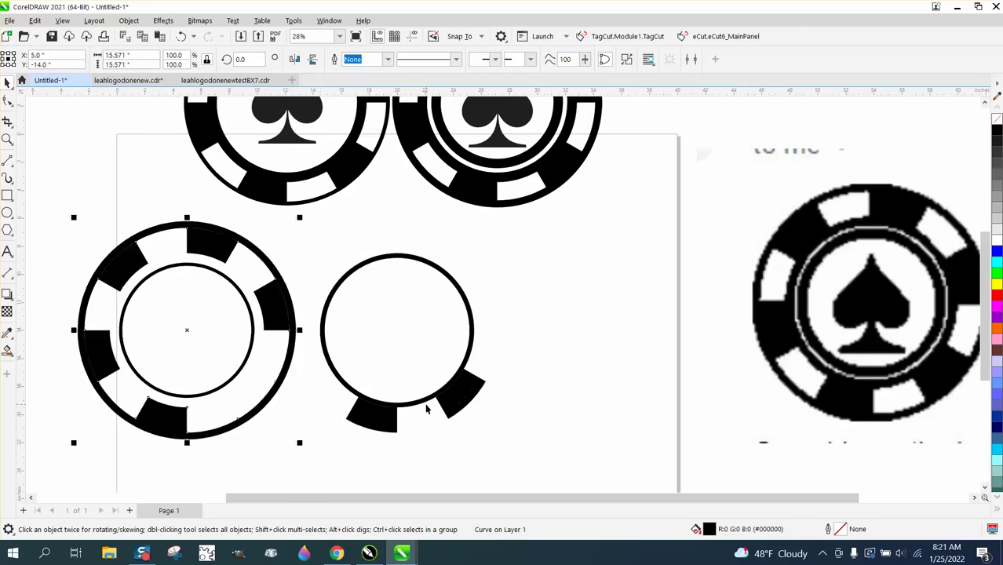
key(Right)
key(Right)
key(Right)
key(Right)
key(Right)
key(Right)
key(Right)
key(Right)
key(Right)
key(Right)
key(Right)
key(Right)
key(Right)
key(Right)
key(Right)
key(Right)
key(Right)
key(Right)
key(Right)
key(Right)
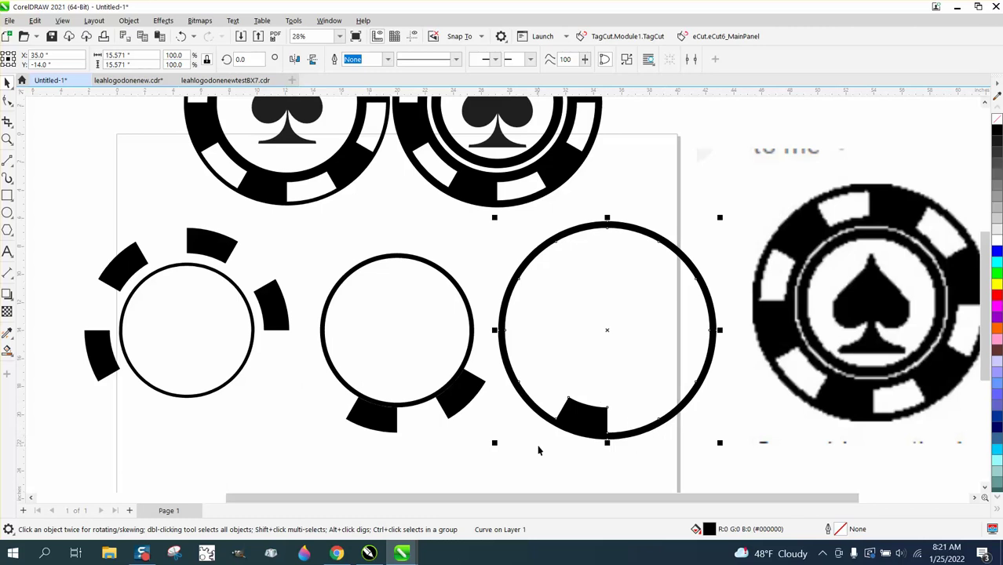
click(396, 439)
click(381, 424)
key(Left)
key(Left)
key(Left)
key(Left)
key(Left)
key(Left)
key(Left)
key(Left)
key(Left)
key(Left)
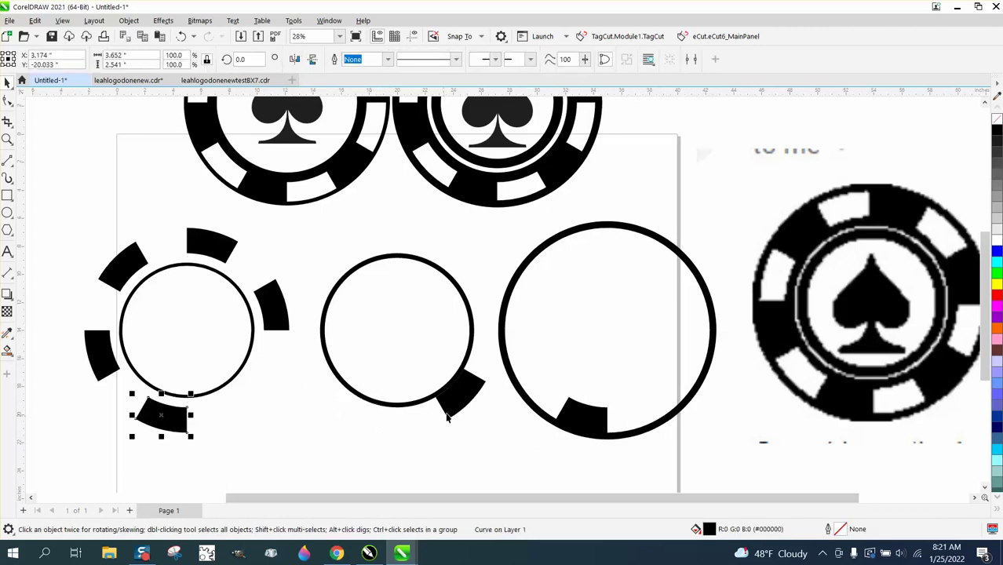
click(447, 418)
key(Left)
key(Left)
key(Left)
key(Left)
key(Left)
key(Left)
key(Left)
key(Left)
key(Left)
key(Left)
click(577, 411)
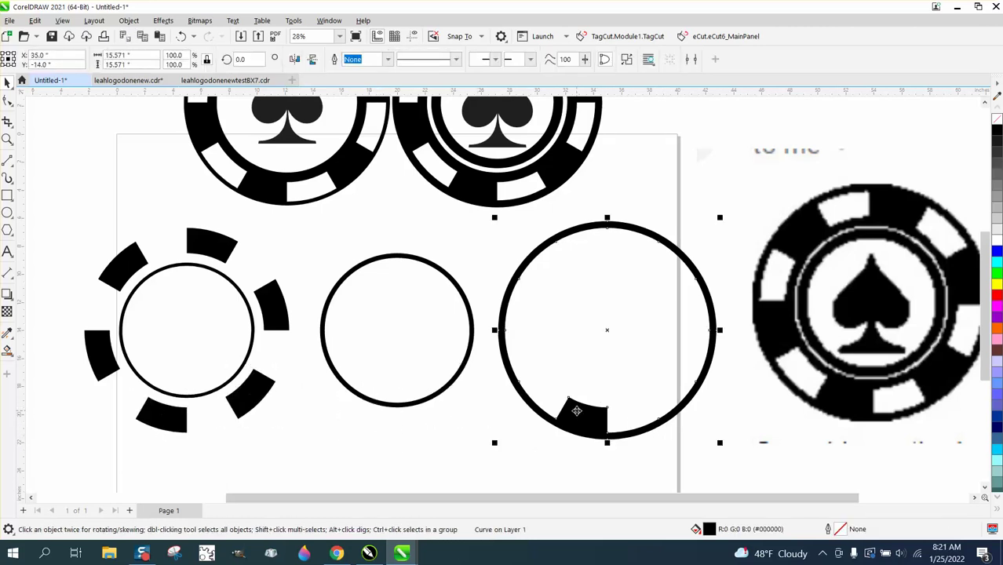
- Try Break Curve Apart on the ring, then undo it
click(128, 20)
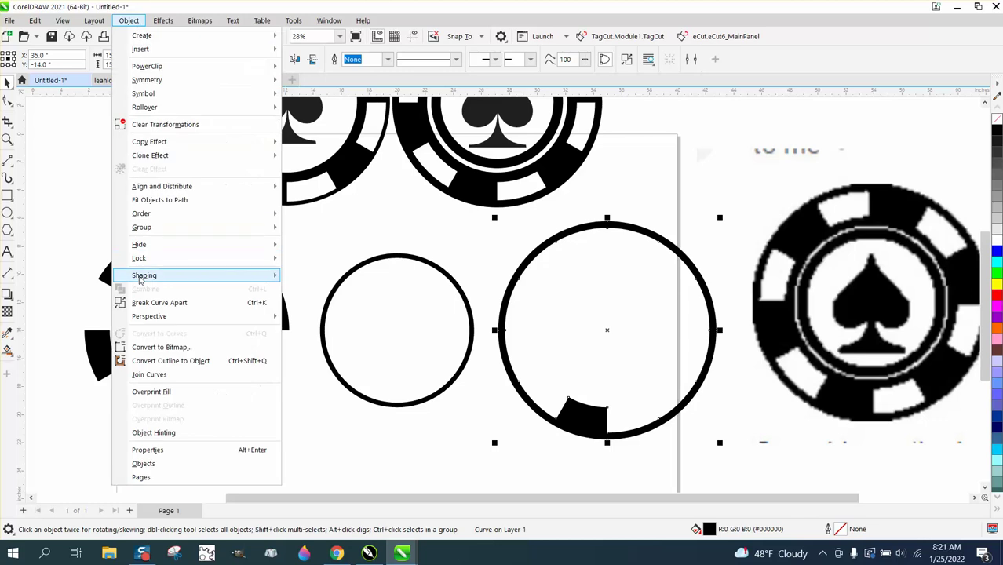
click(154, 302)
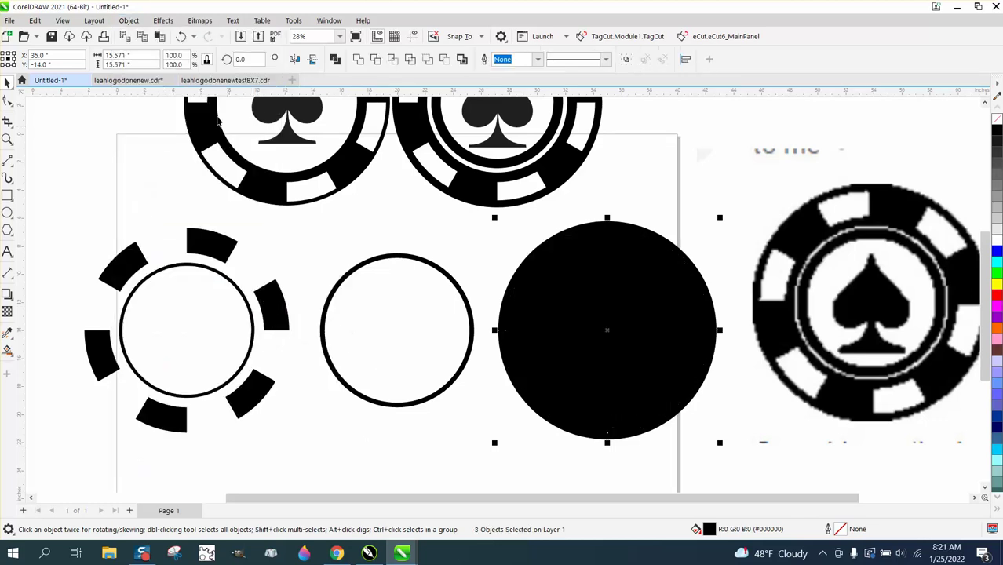
click(180, 36)
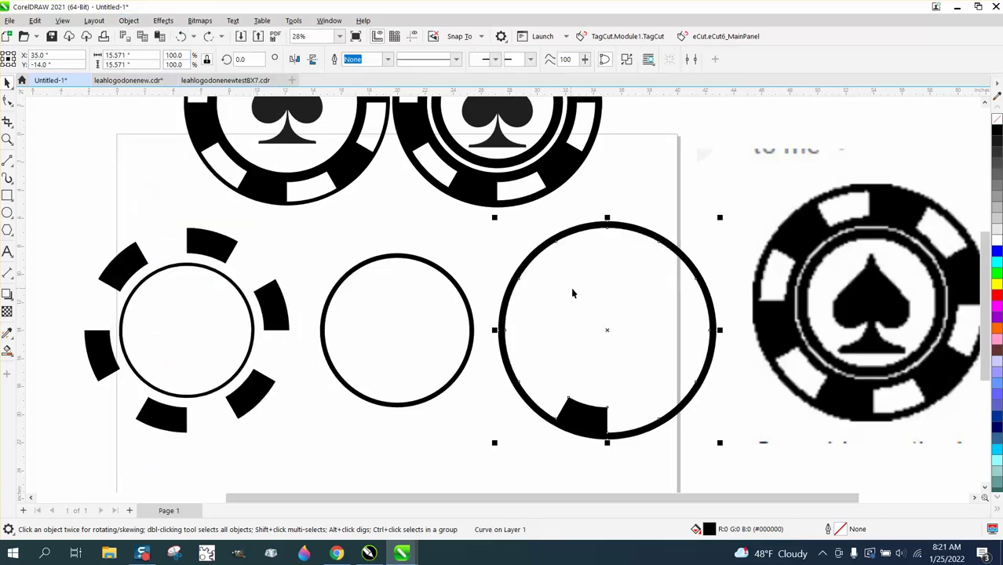
- Delete the spare outer ring and centre the seven-segment circle over the other inner circle
key(Delete)
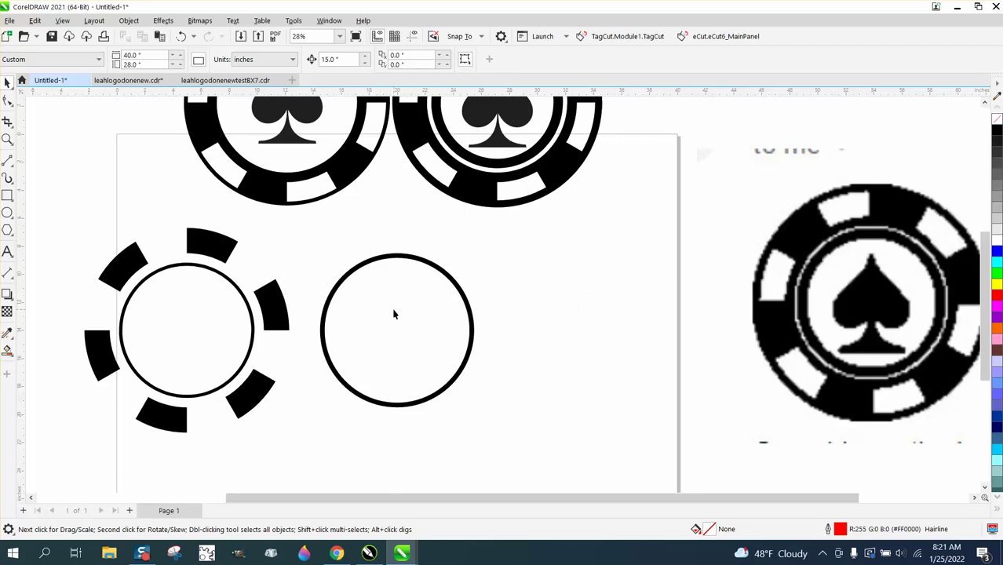
drag(64, 223, 339, 462)
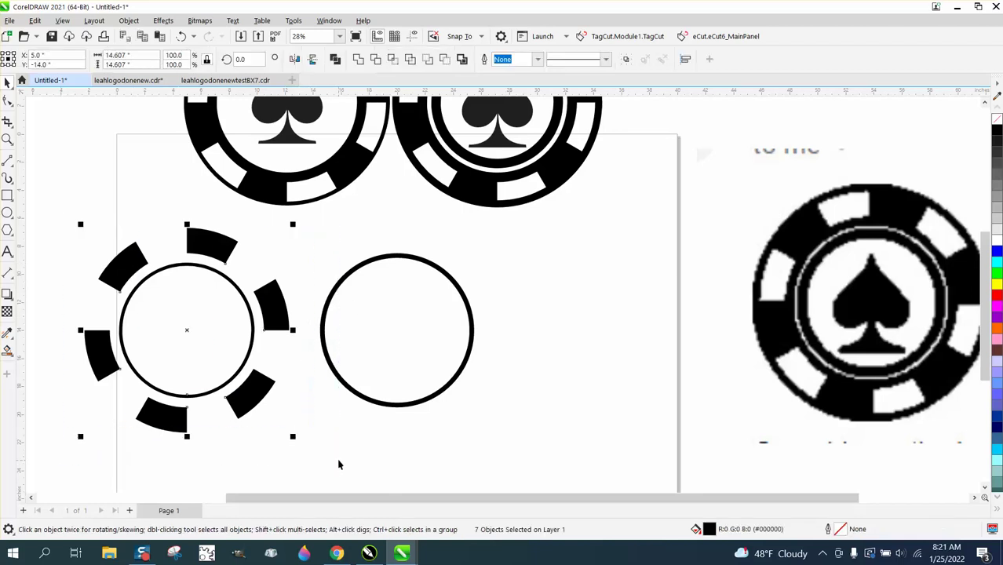
key(p)
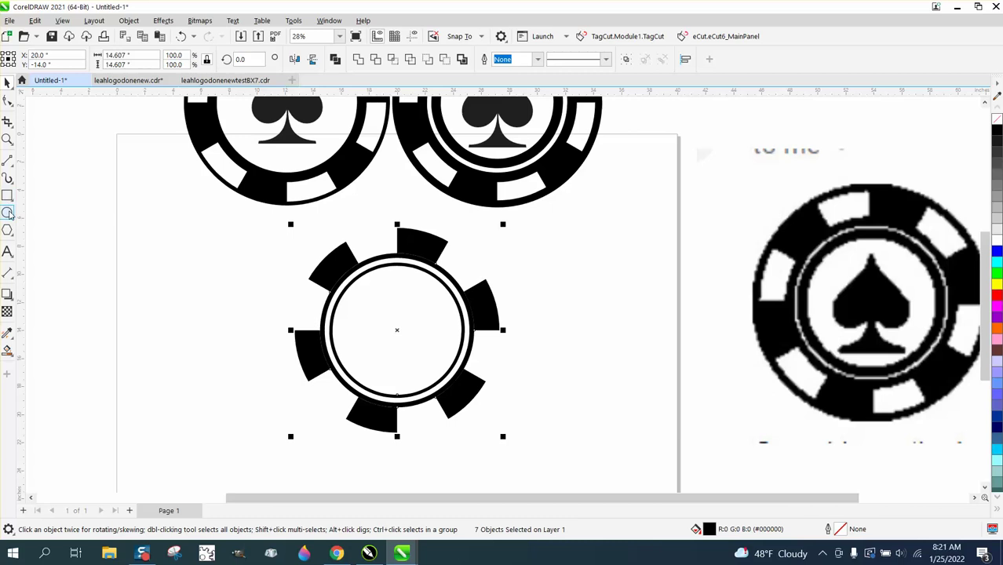
- Draw a red hairline circle and centre it on the chip
click(7, 212)
drag(238, 234, 138, 443)
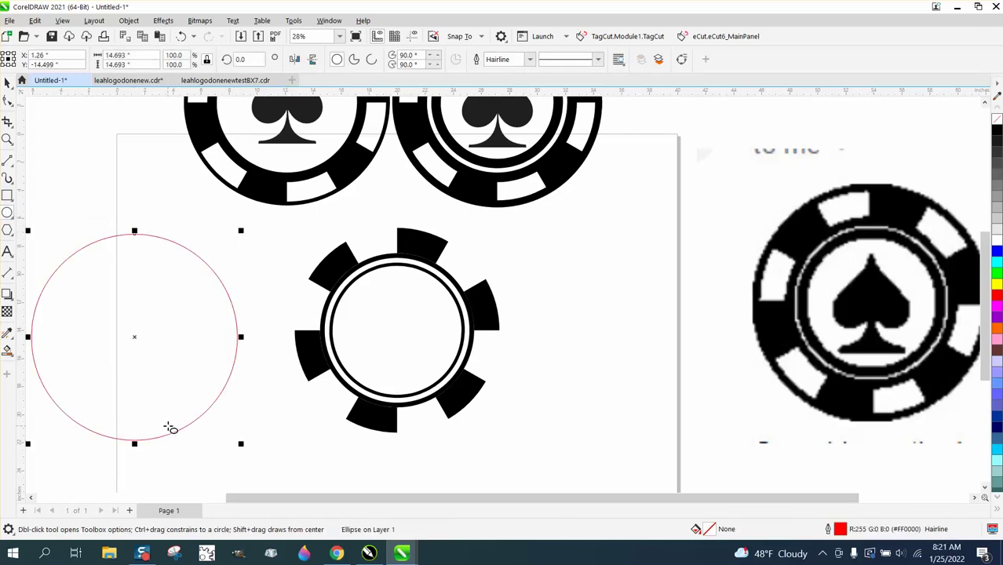
key(p)
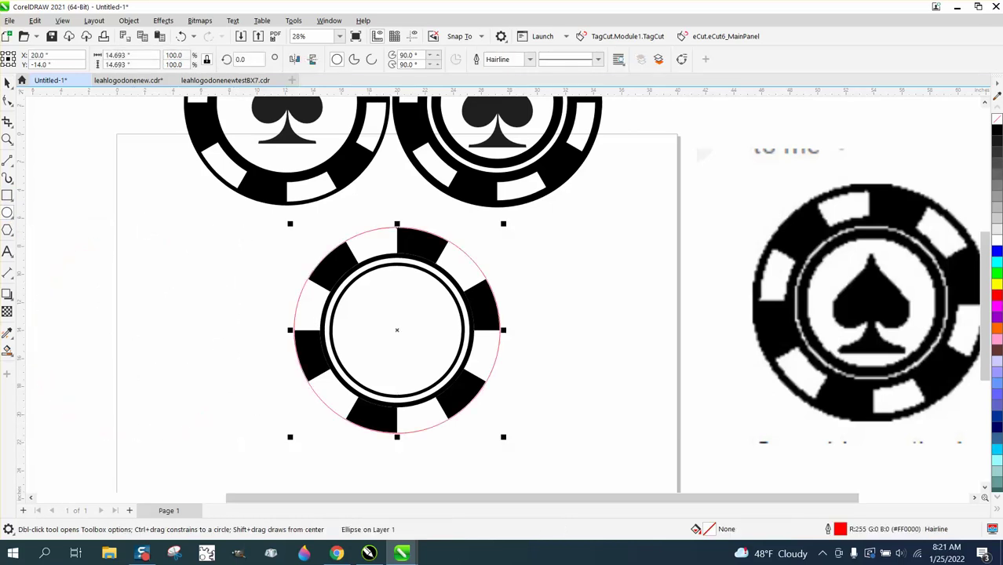
- Scale the circle to hug the segment edge and add a slightly larger 14.739" copy
click(7, 139)
drag(370, 215, 528, 282)
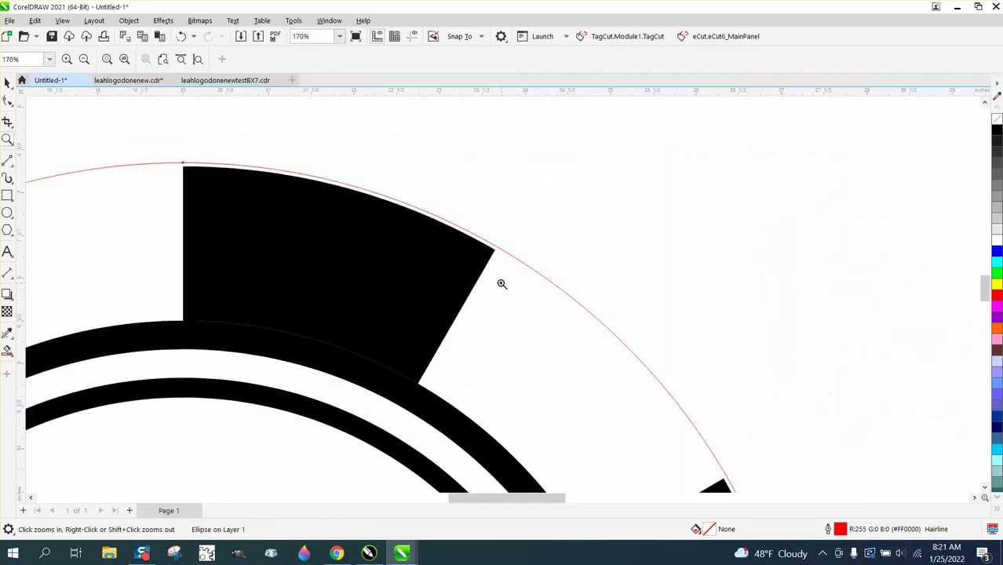
click(7, 82)
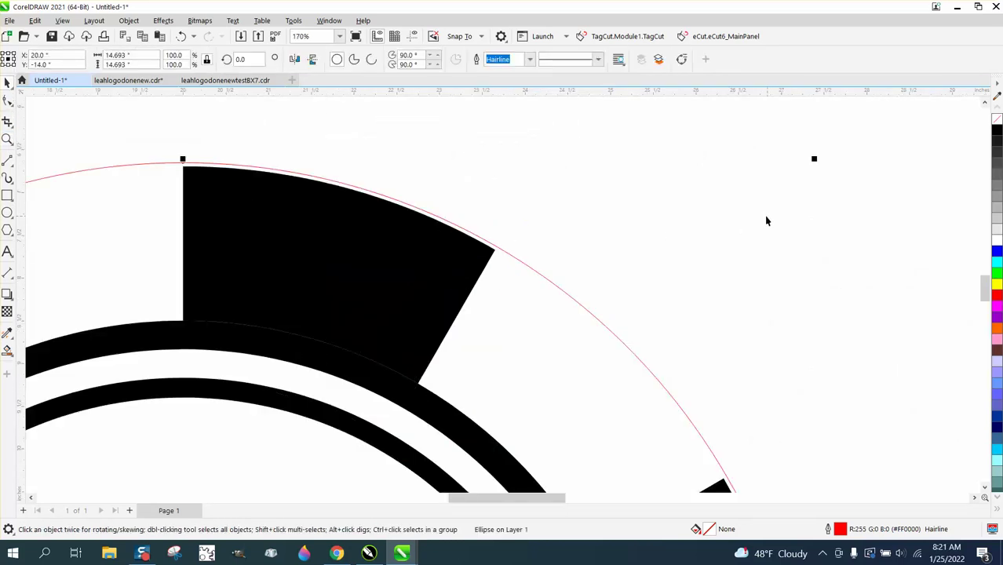
drag(814, 158, 809, 161)
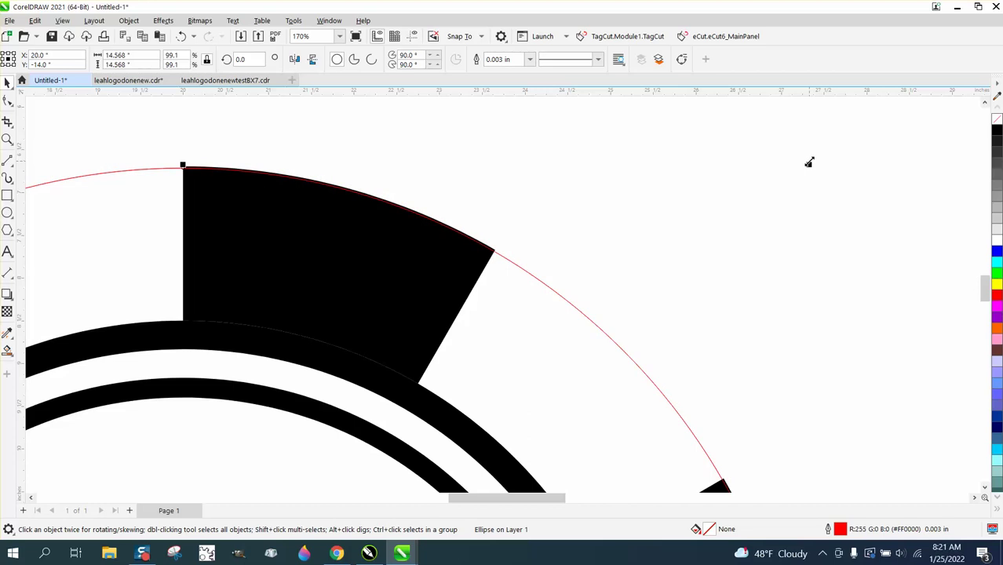
mouse_move(812, 161)
mouse_down()
mouse_move(819, 148)
mouse_move(816, 156)
mouse_up()
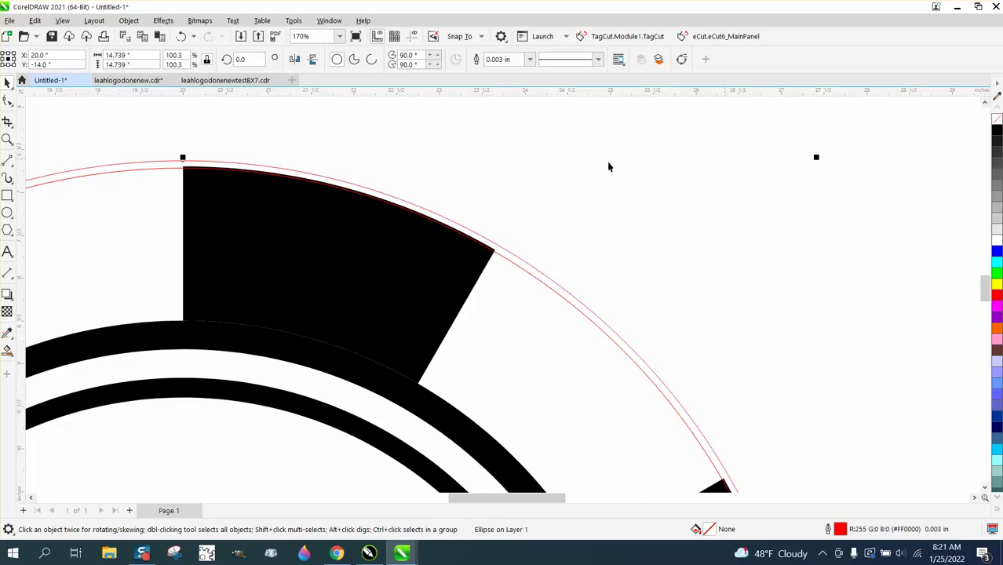
- Smart Fill the band between the red circles black to form the outer rim
click(7, 351)
click(147, 164)
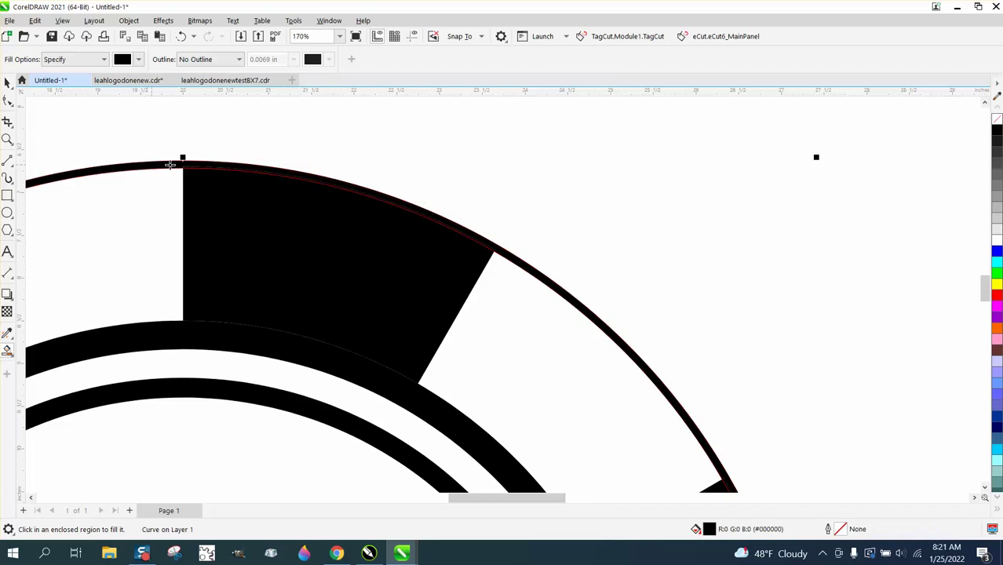
scroll(357, 163, down, 4)
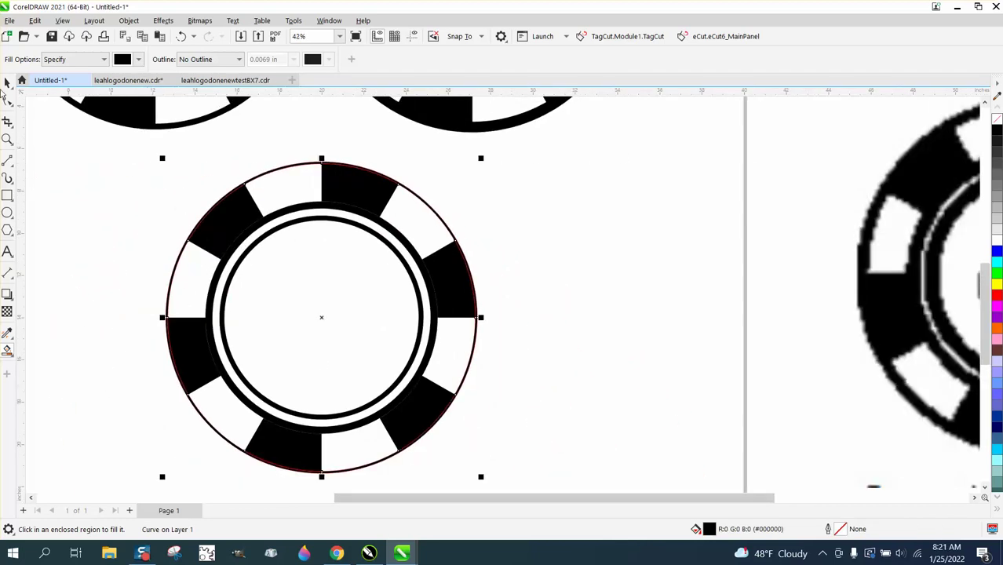
- Select the whole chip and remove the outlines from all its pieces
click(6, 83)
drag(103, 150, 554, 487)
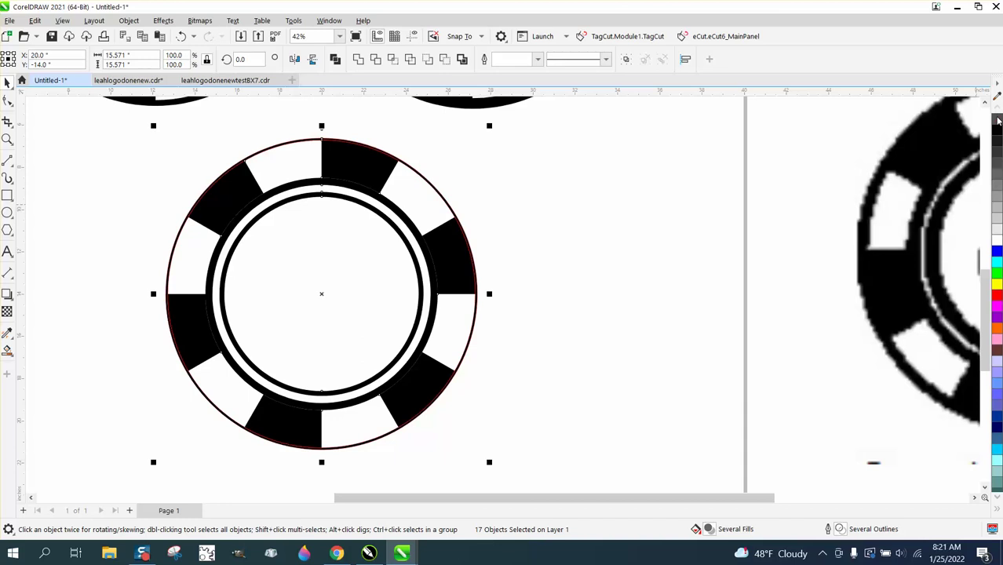
right_click(997, 118)
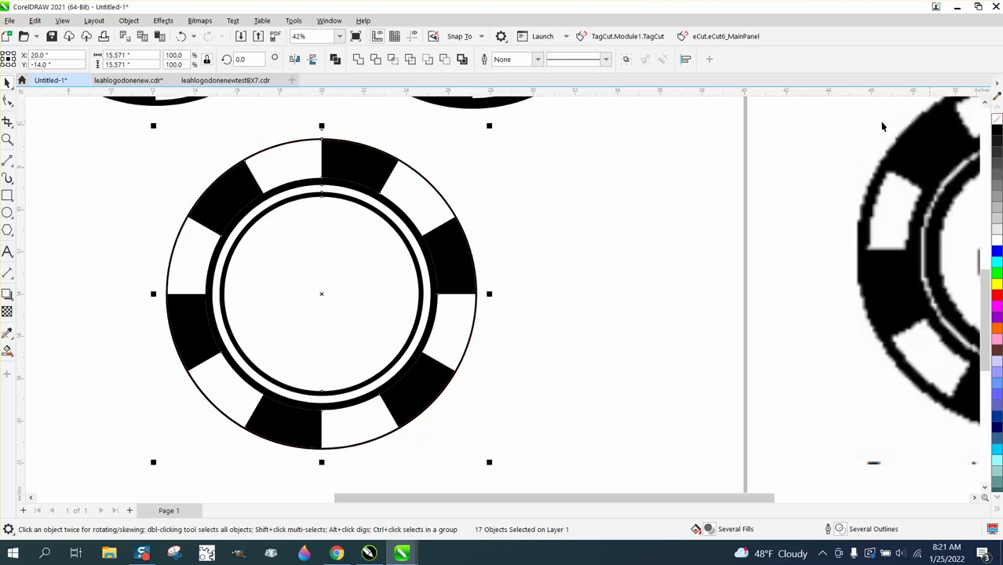
- Try combining the chip's 17 pieces into one curve, then undo it
click(126, 21)
click(138, 289)
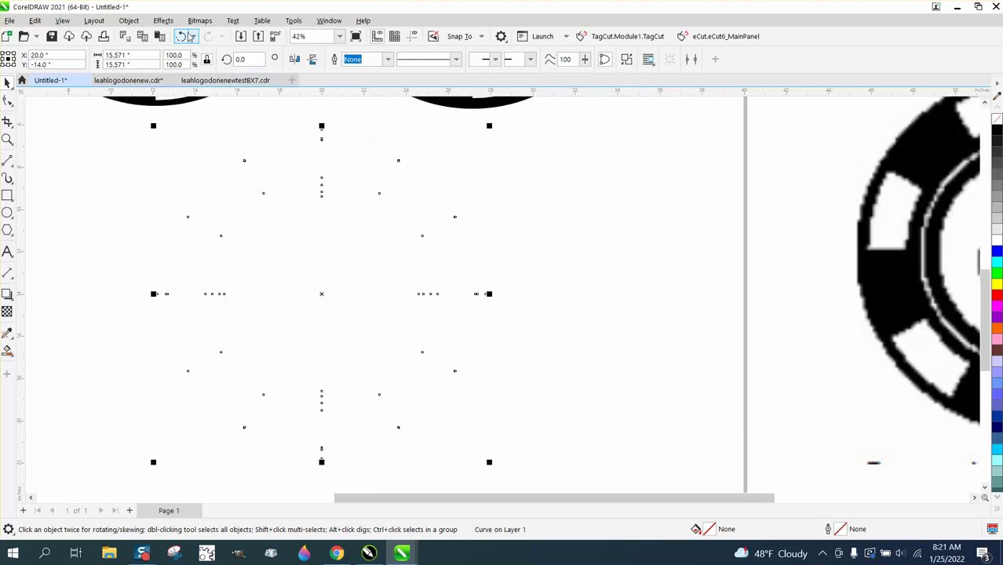
click(180, 36)
- Nudge the chip's outer circle left, then undo the move and deselect it
click(531, 216)
scroll(497, 262, down, 3)
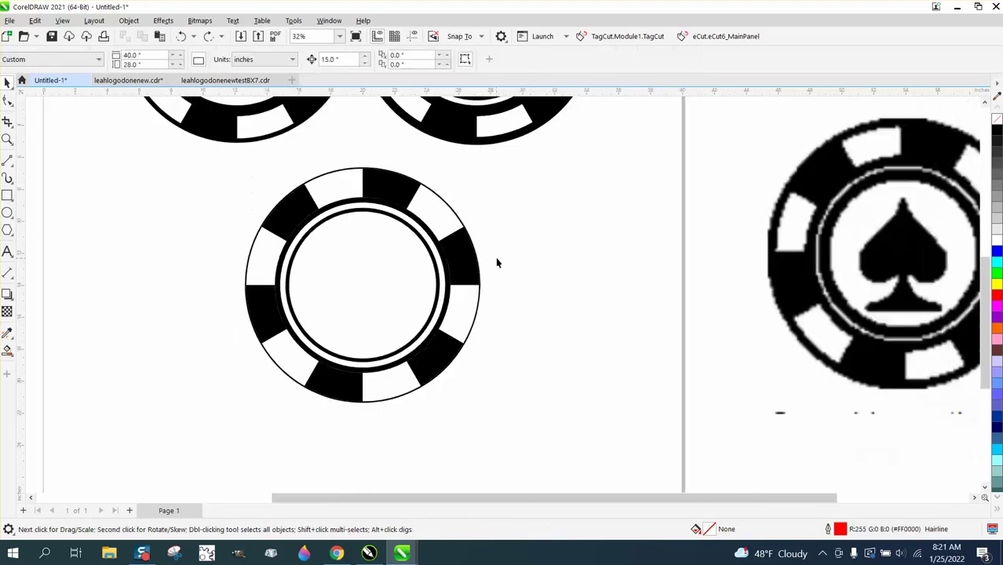
click(486, 298)
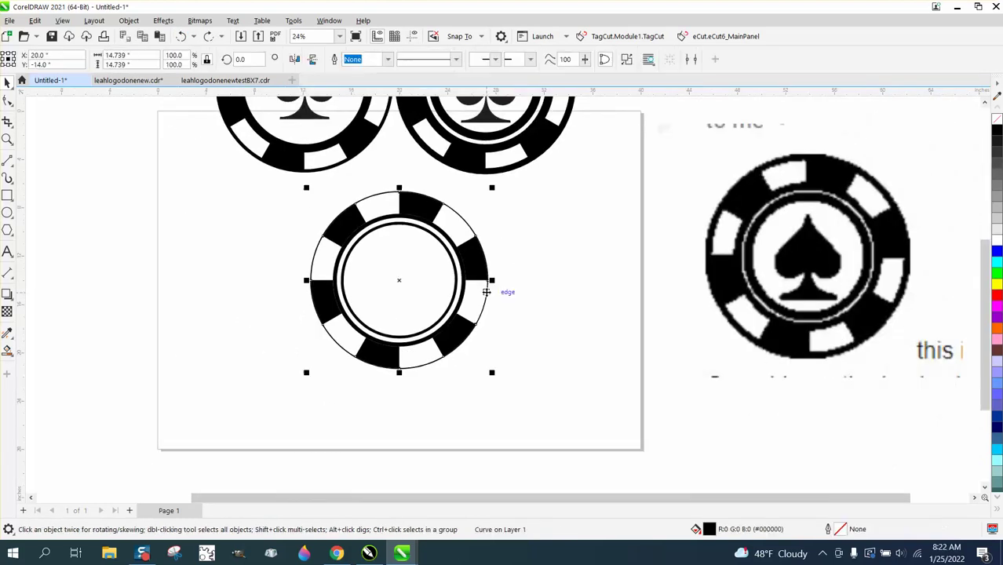
key(Left)
key(ctrl+z)
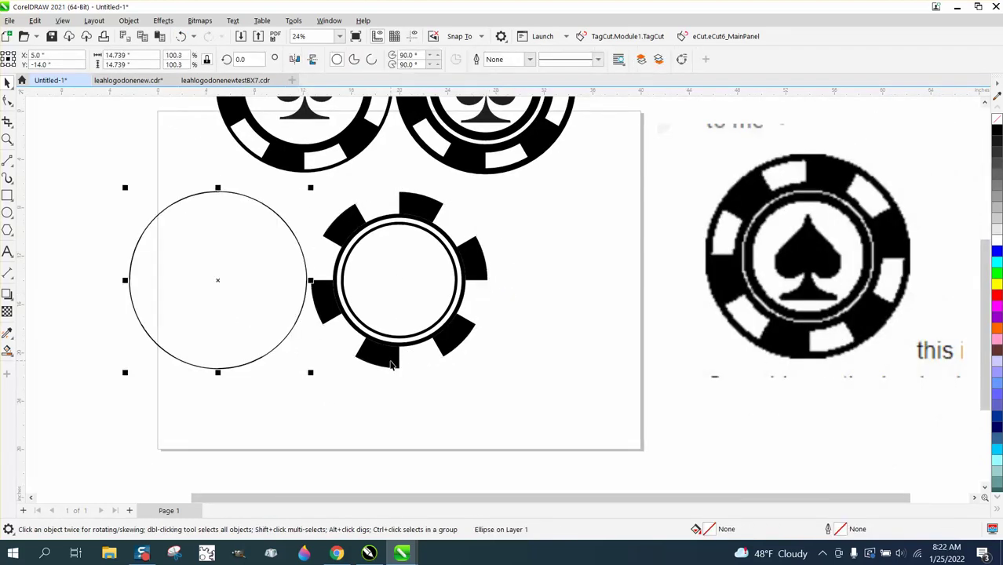
key(Escape)
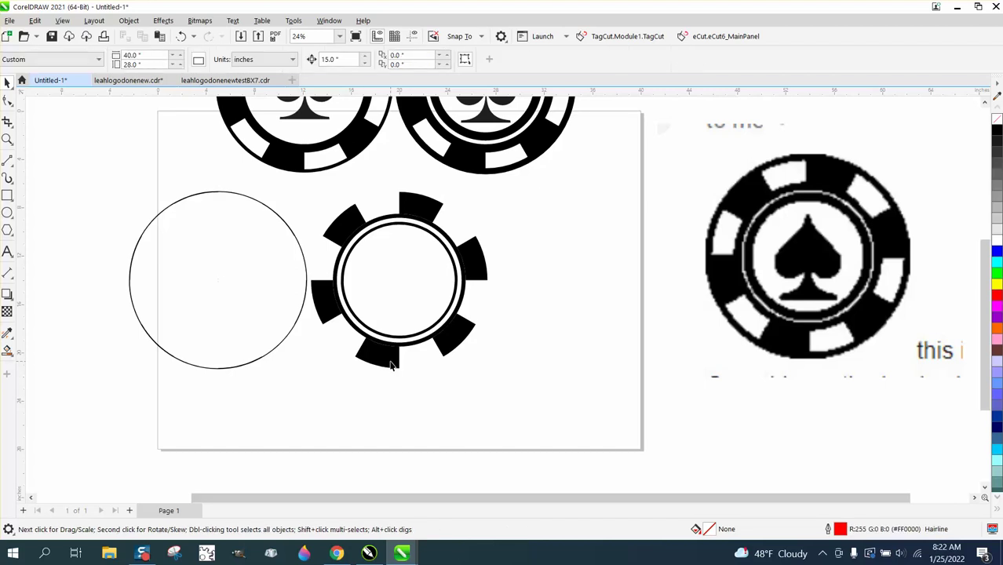
- Undo the moves of the bottom, left, top and right black tabs, returning them to the left circle
click(398, 363)
key(Tab)
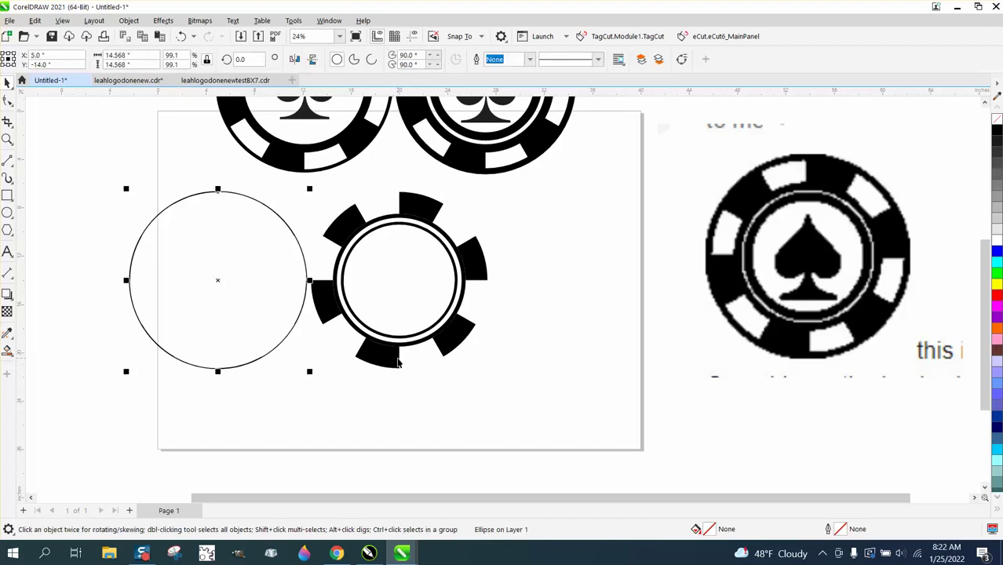
click(398, 363)
ctrl+click(396, 359)
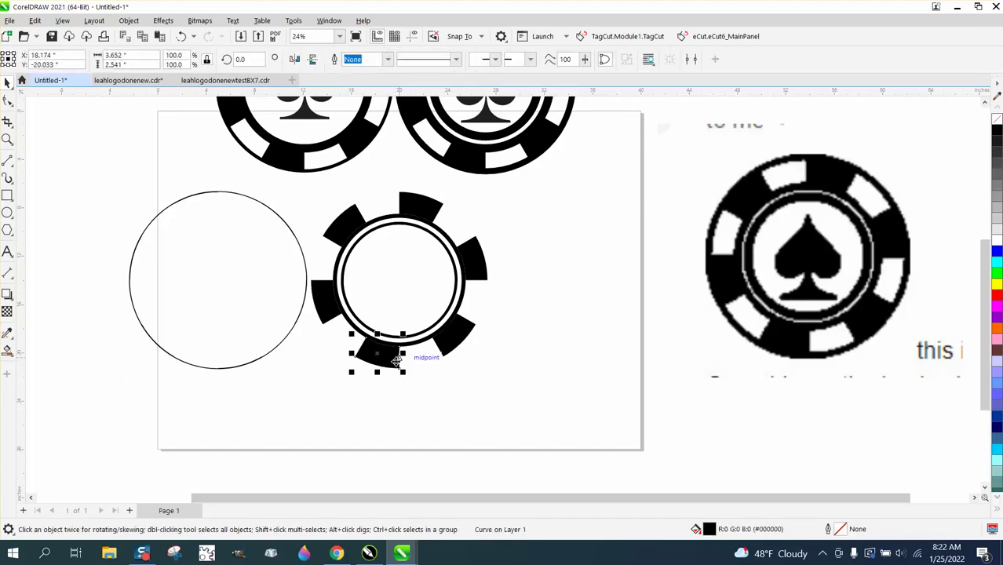
key(ctrl+z)
key(ctrl+z)
click(345, 227)
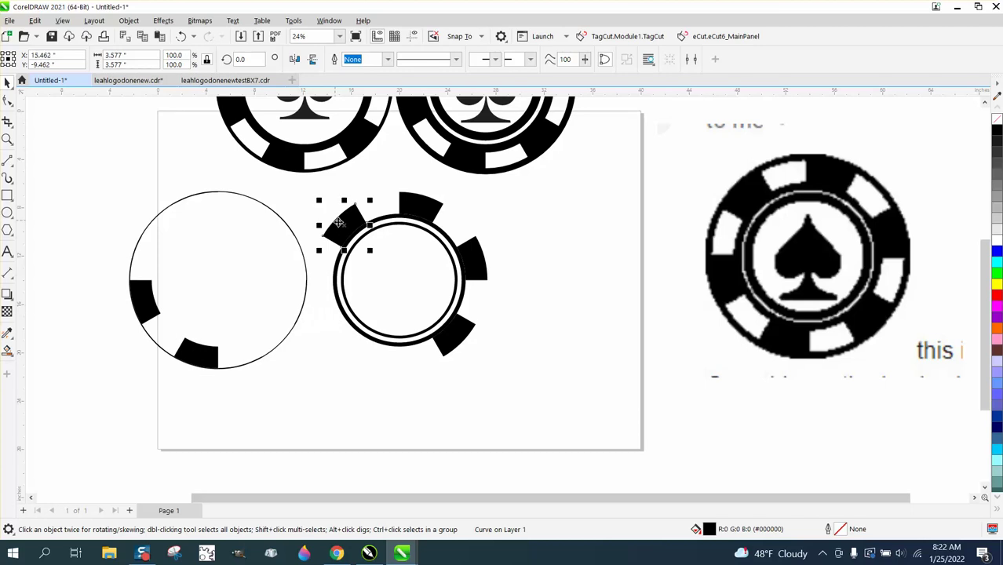
key(ctrl+z)
click(437, 223)
key(ctrl+z)
click(474, 263)
key(ctrl+z)
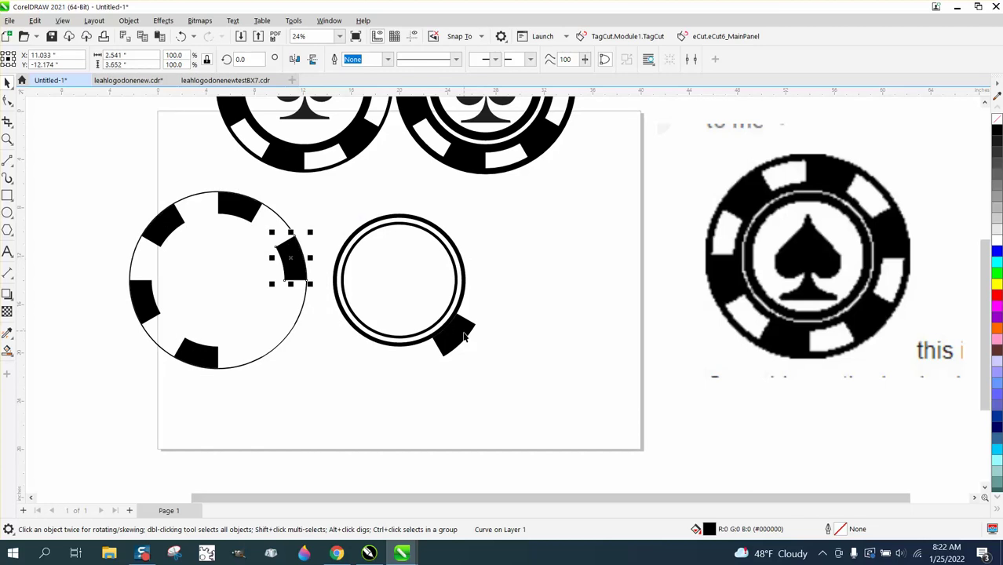
click(460, 325)
key(ctrl+z)
- Return the double inner ring to the left chip and marquee-select all nine parts
click(458, 310)
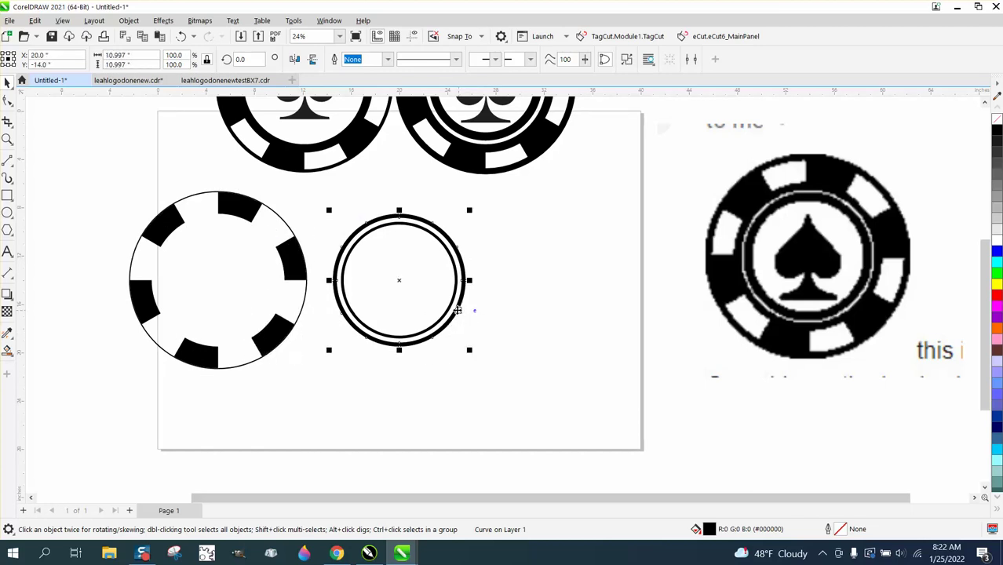
key(ctrl+z)
click(447, 307)
key(ctrl+z)
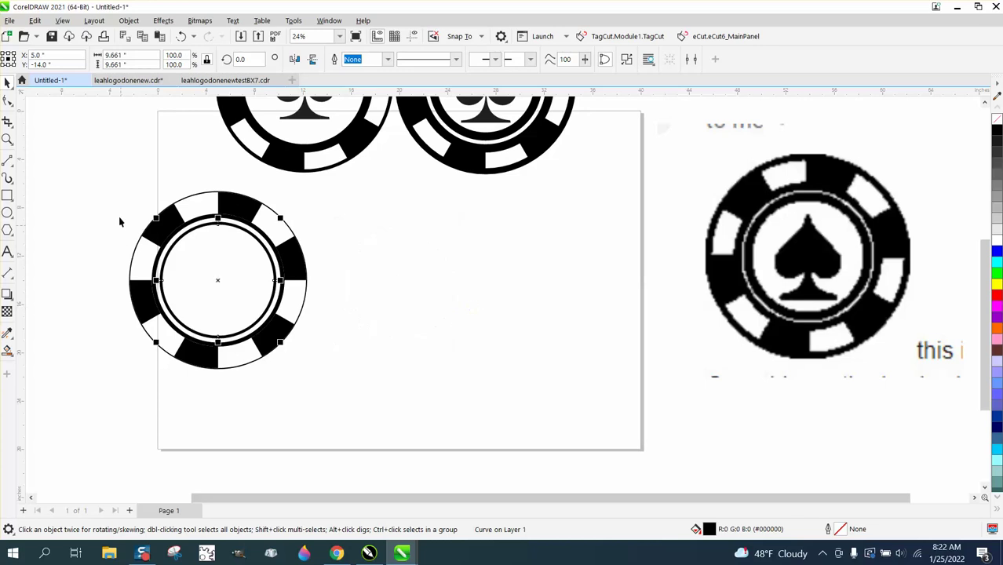
drag(112, 180, 385, 416)
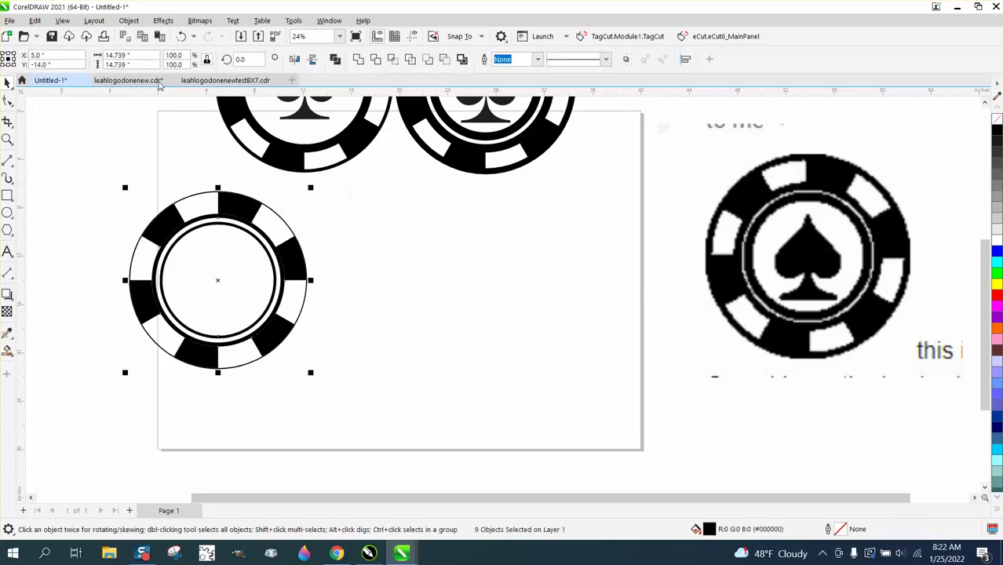
- Combine the chip's nine parts into a single curve and shift it right and down
click(129, 21)
click(145, 291)
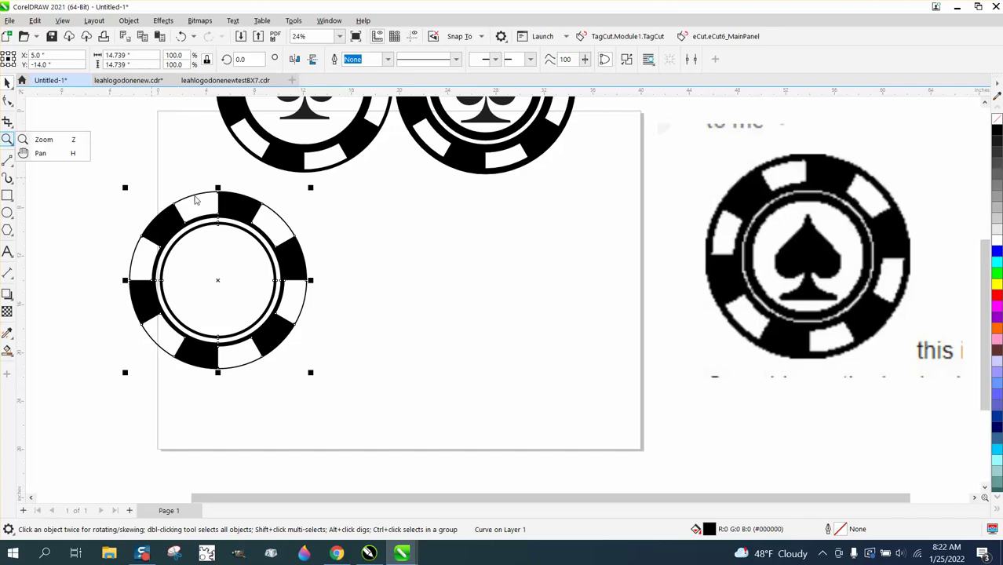
drag(170, 198, 246, 243)
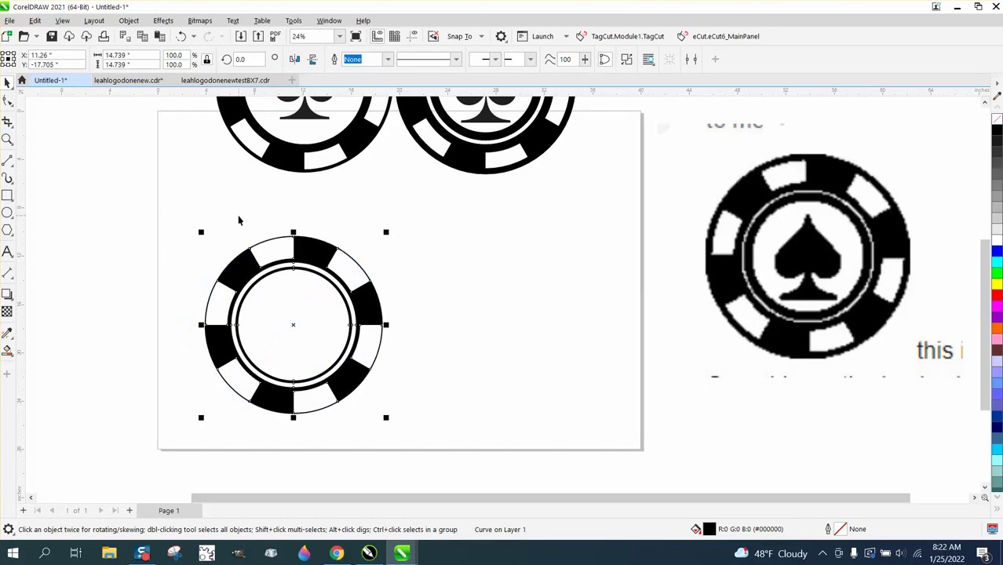
drag(303, 323, 119, 223)
- Select the combined chip and centre it on the page with P
drag(267, 189, 540, 376)
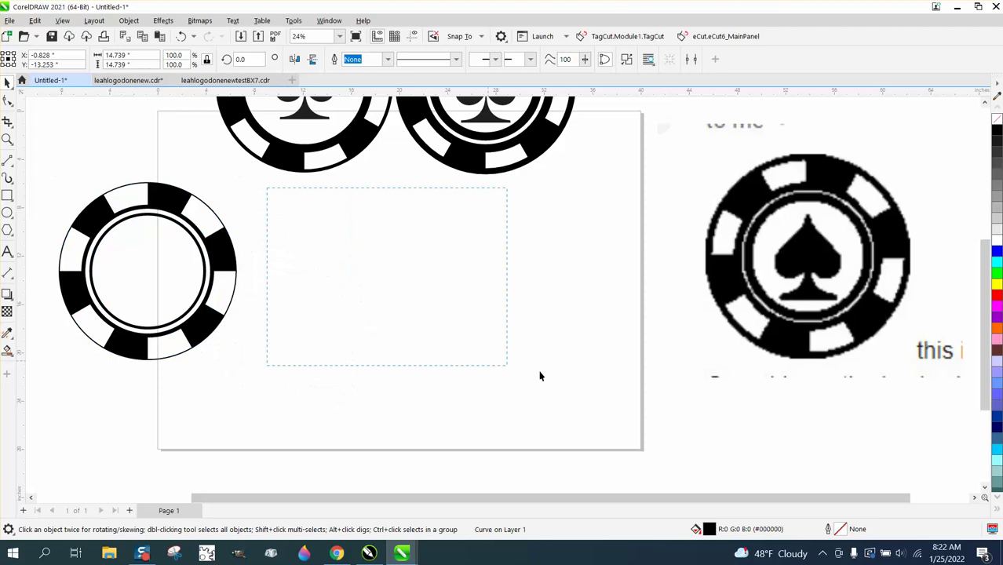
drag(616, 439, 616, 430)
click(581, 413)
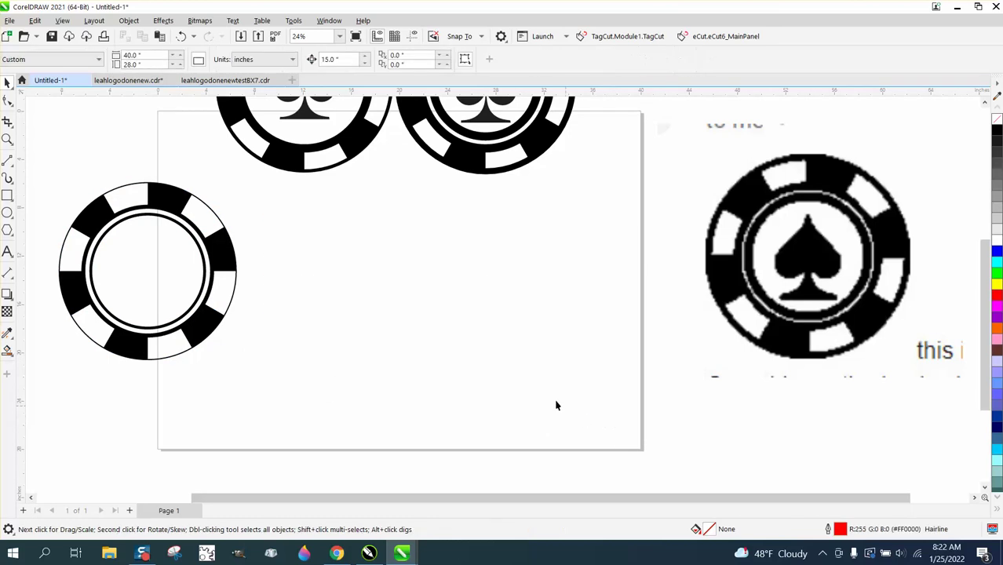
click(7, 350)
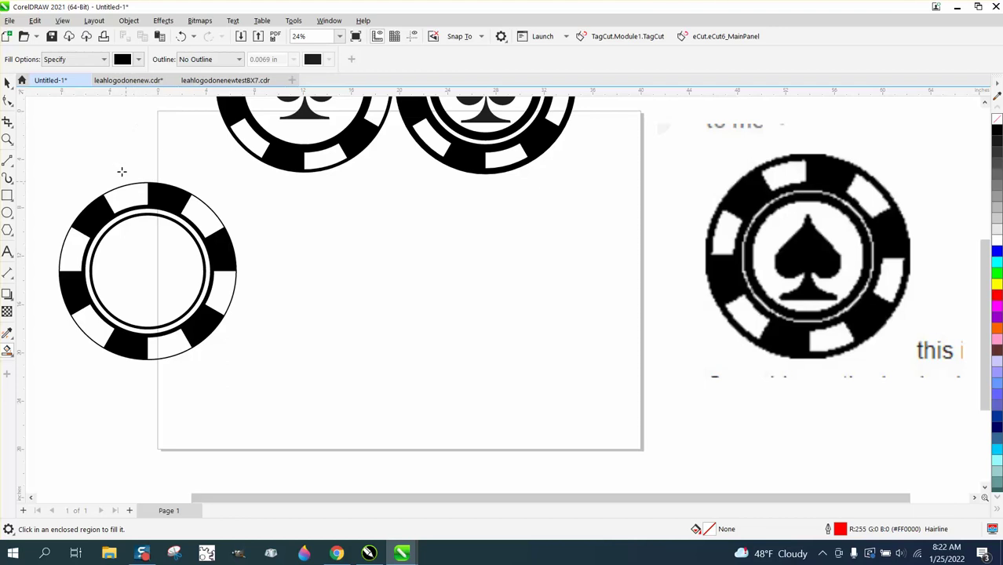
click(7, 83)
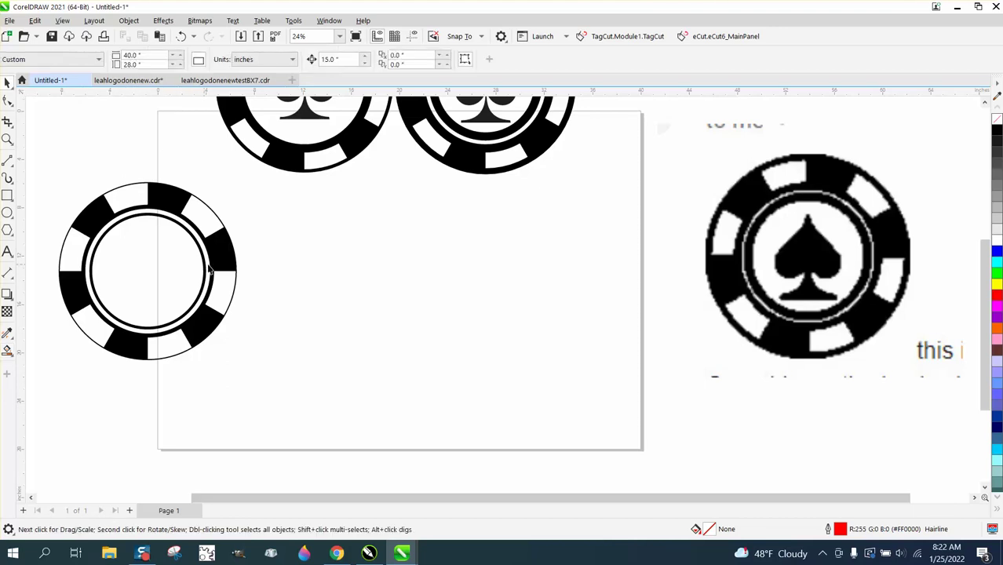
click(219, 265)
key(p)
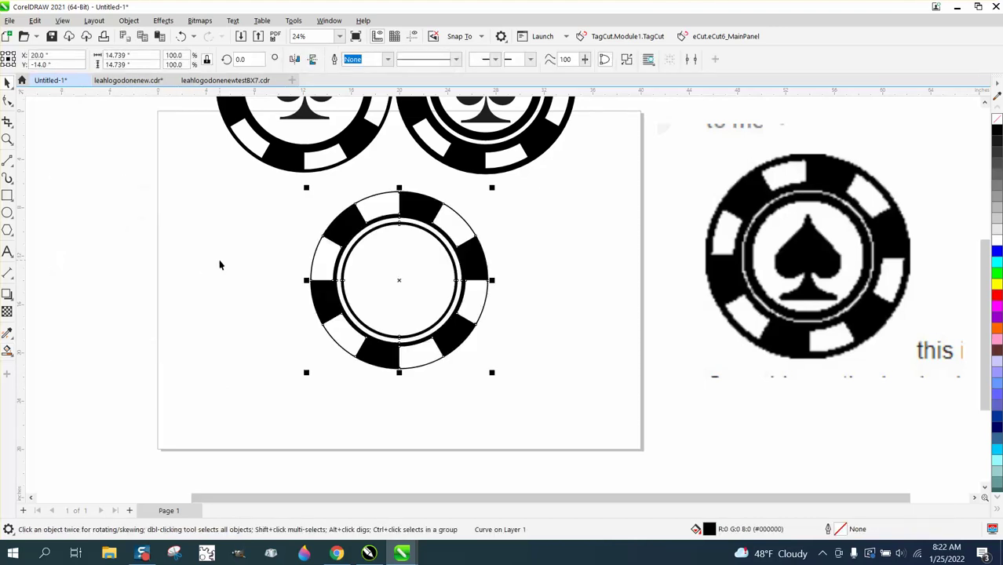
click(288, 297)
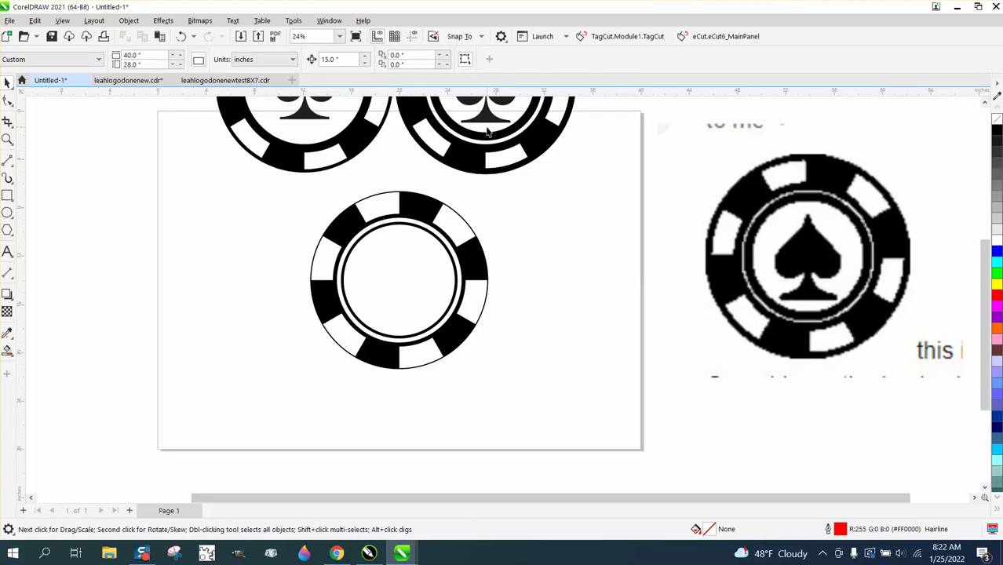
click(430, 216)
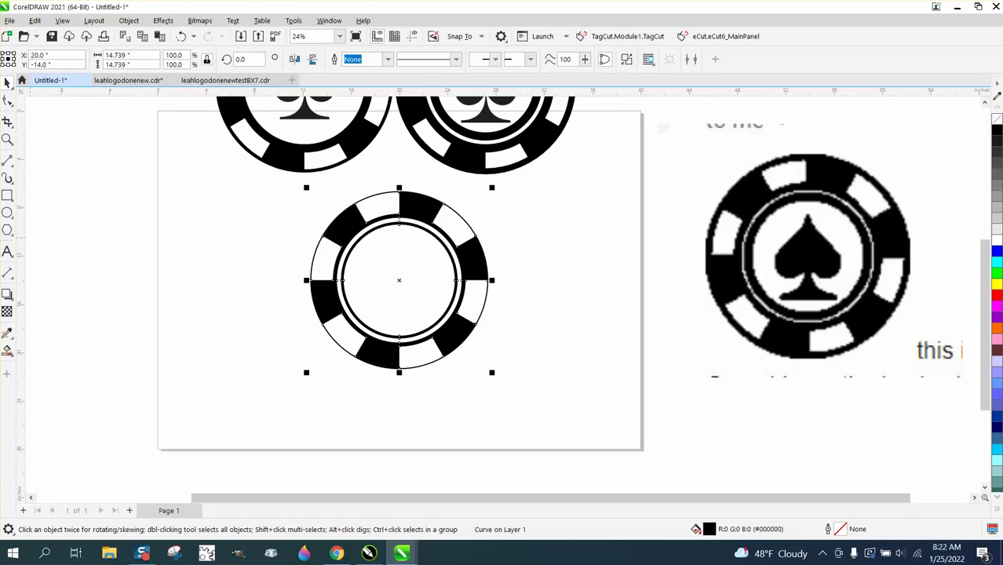
- Draw a red hairline circle and centre it on the chip
click(7, 213)
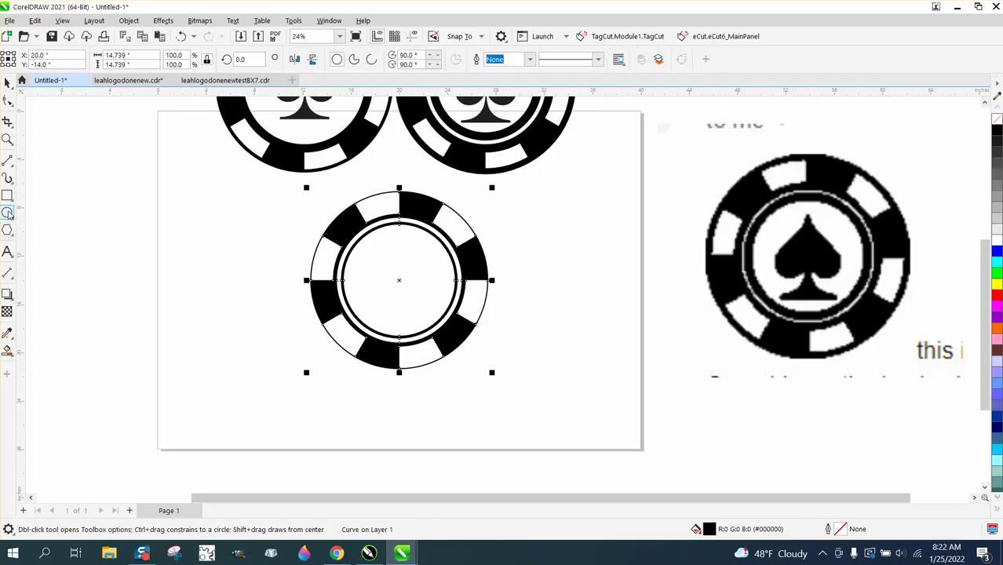
drag(313, 212, 155, 415)
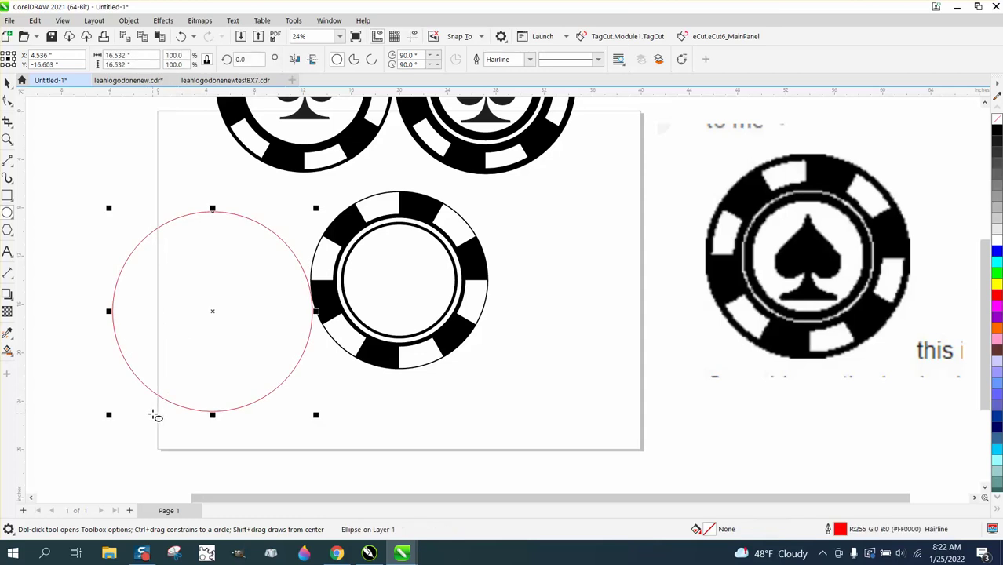
key(p)
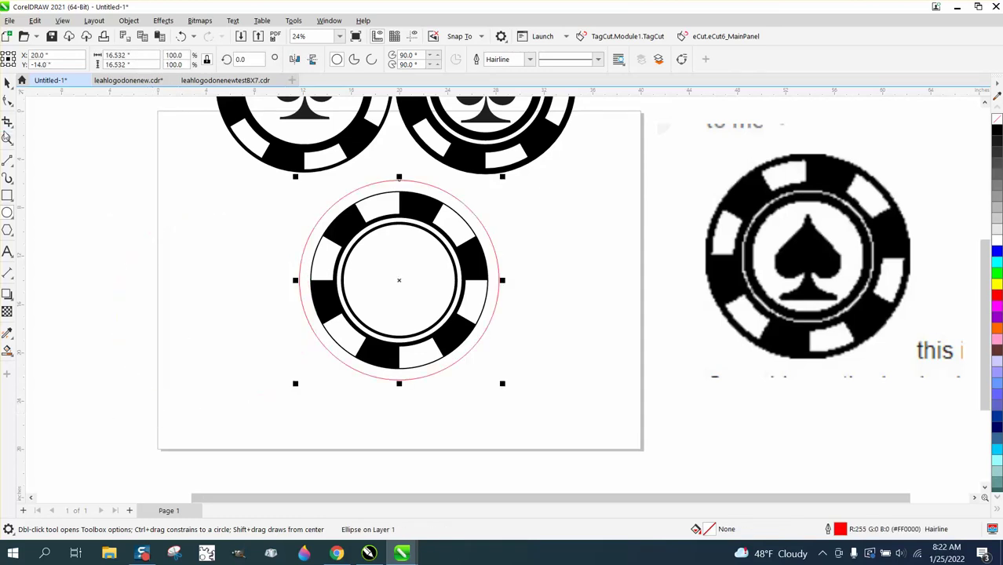
- Scale the circle to about 89.9% so it matches the chip's outer edge at 14.864"
key(z)
click(400, 226)
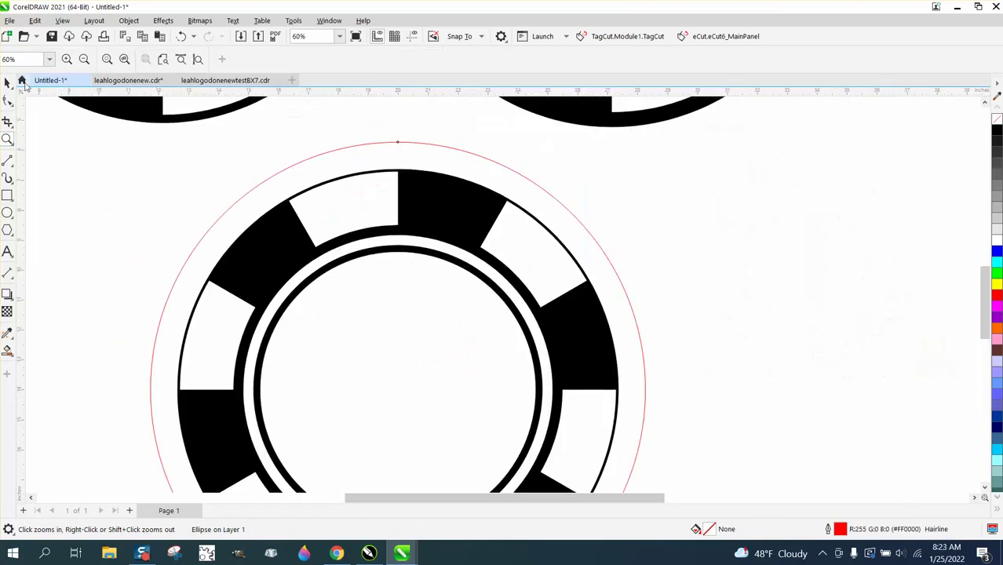
click(7, 82)
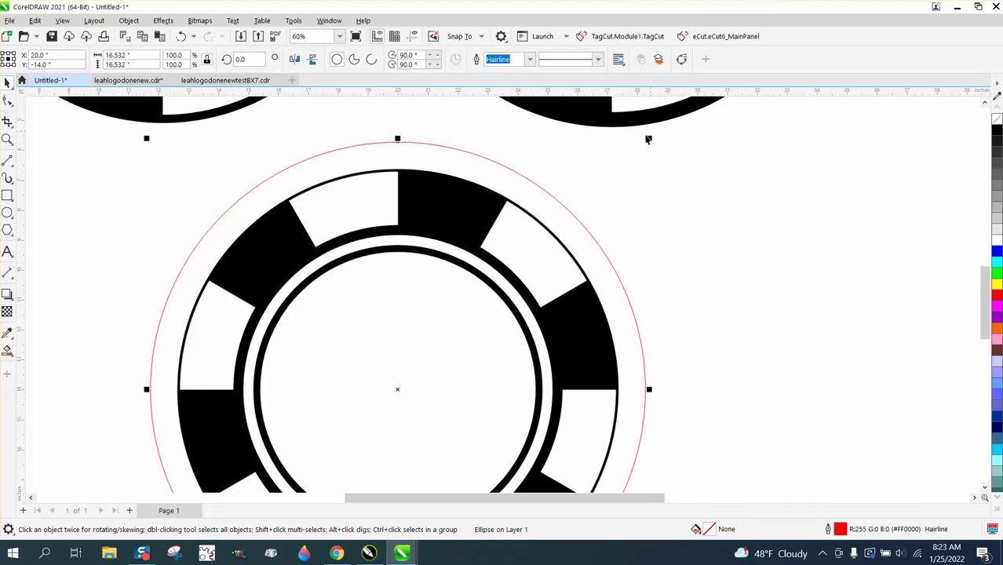
drag(649, 140, 625, 161)
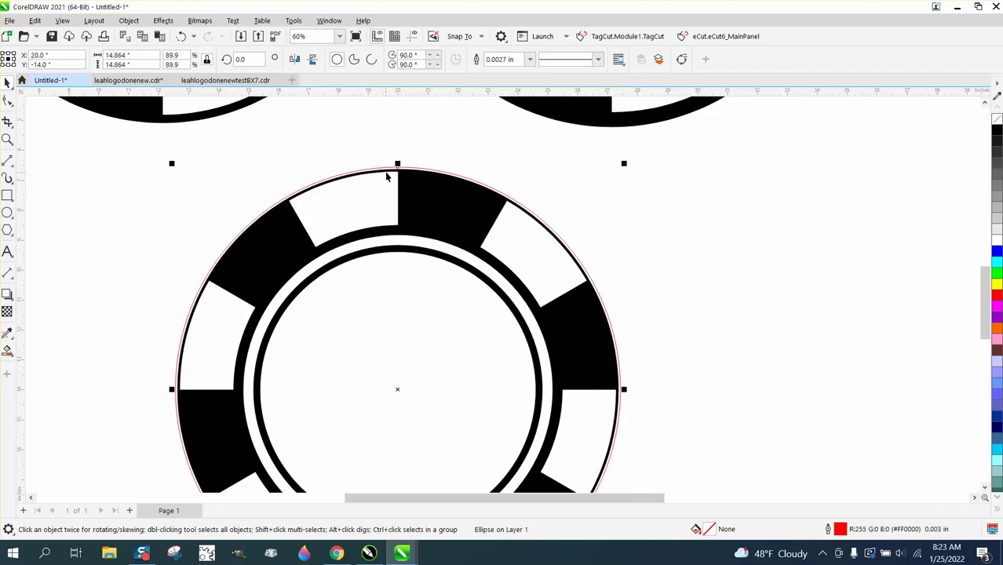
scroll(376, 157, down, 1)
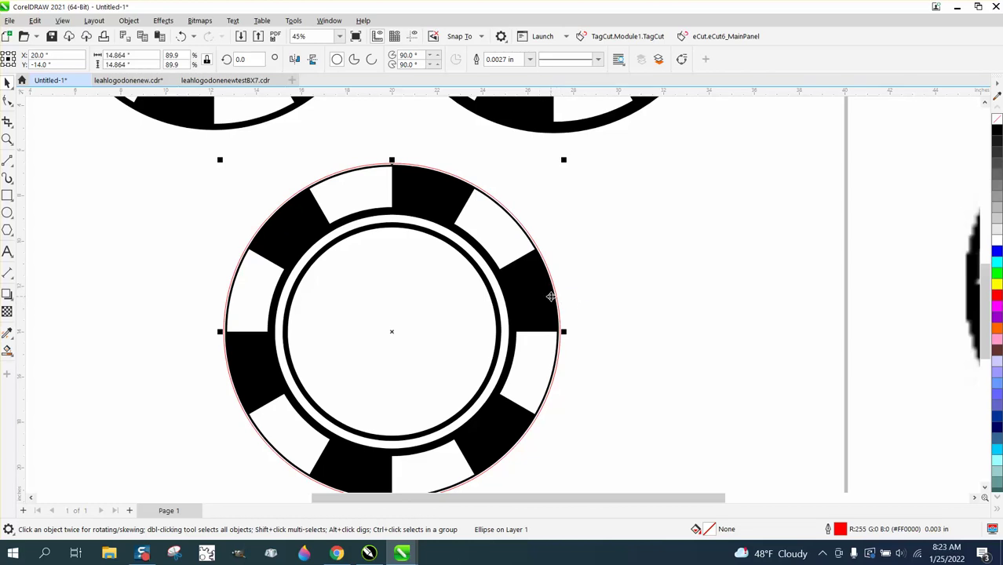
scroll(529, 242, down, 1)
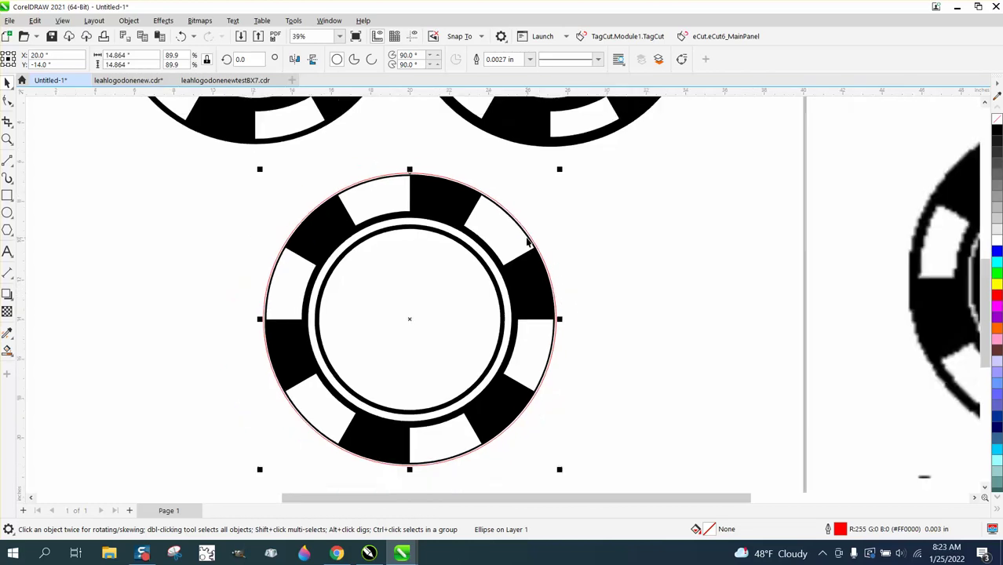
scroll(528, 242, down, 5)
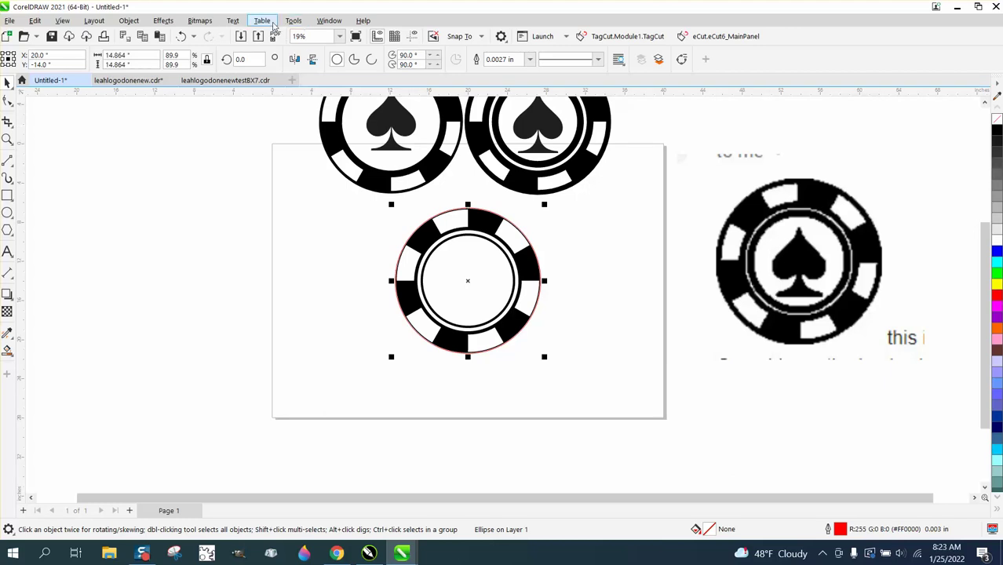
- Open the Glyphs docker and switch its filter to show the entire Times New Roman font
click(234, 24)
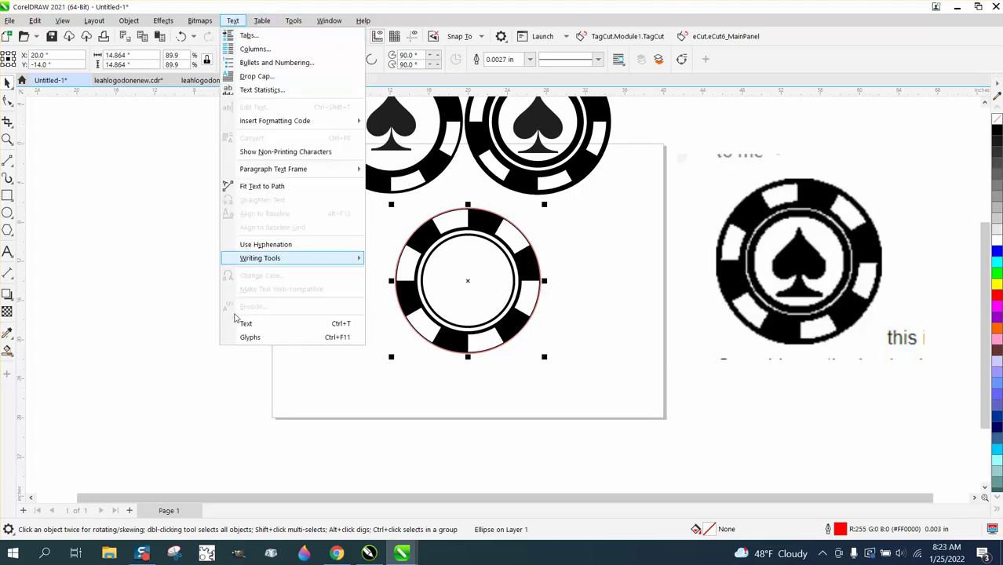
click(250, 338)
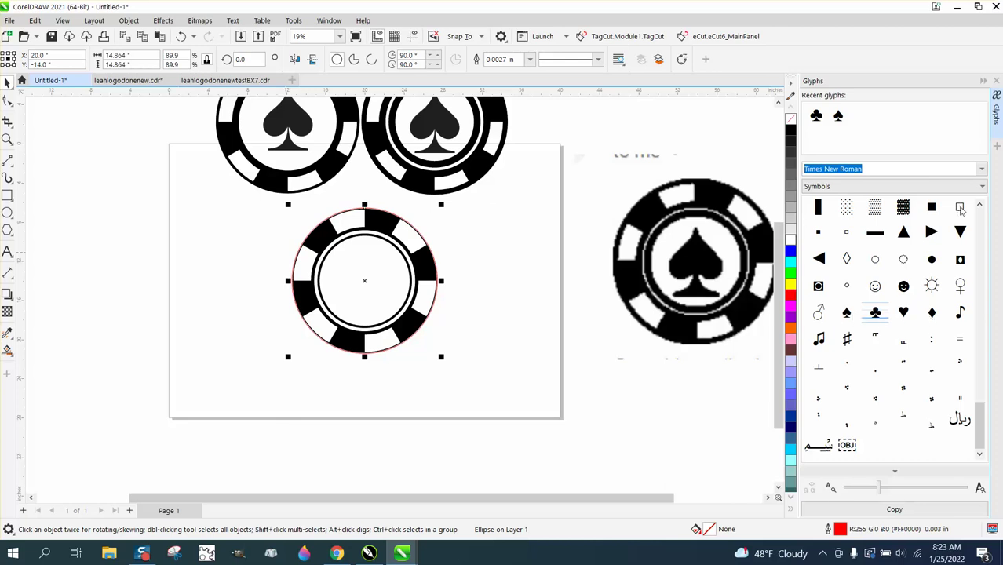
click(975, 189)
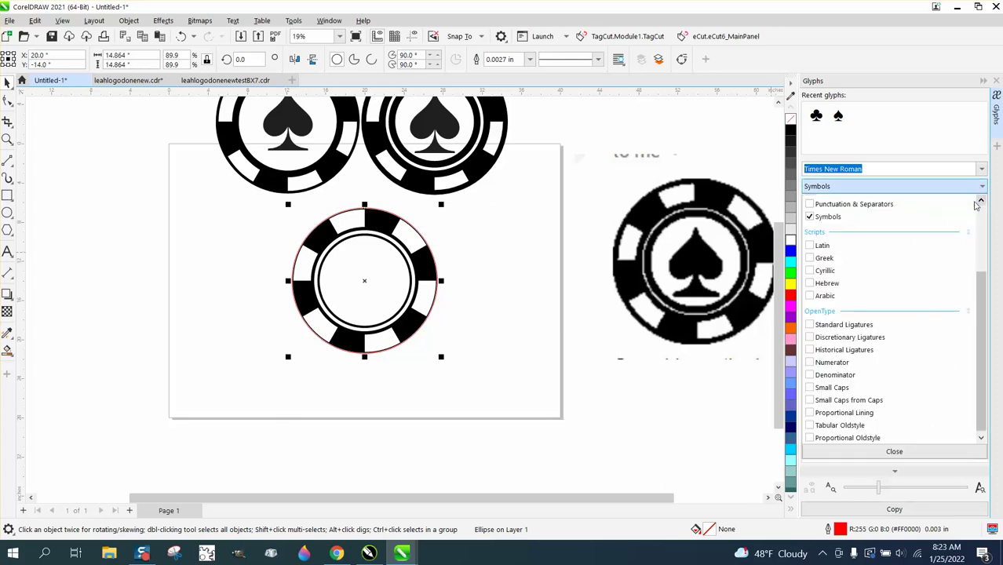
scroll(910, 254, up, 3)
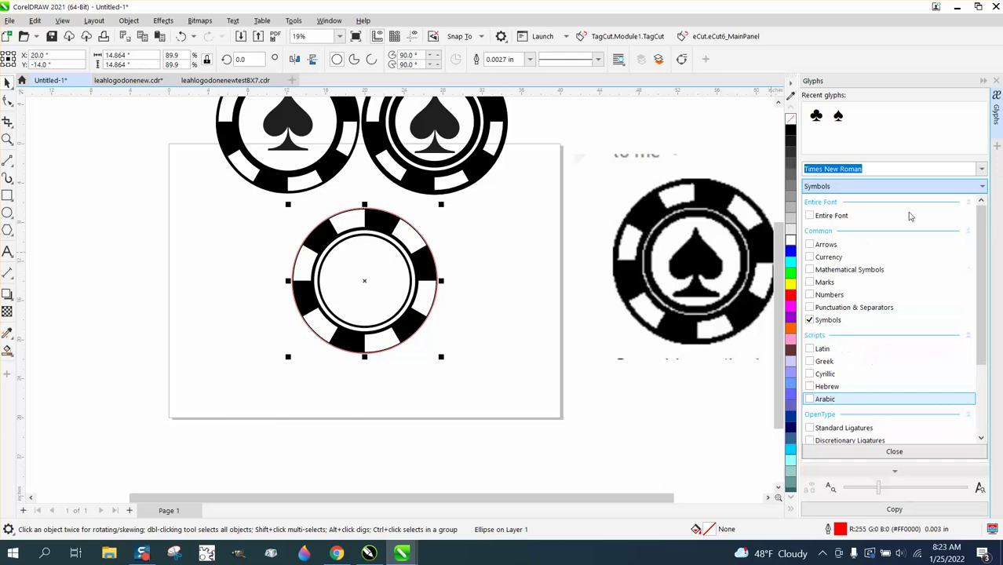
click(856, 319)
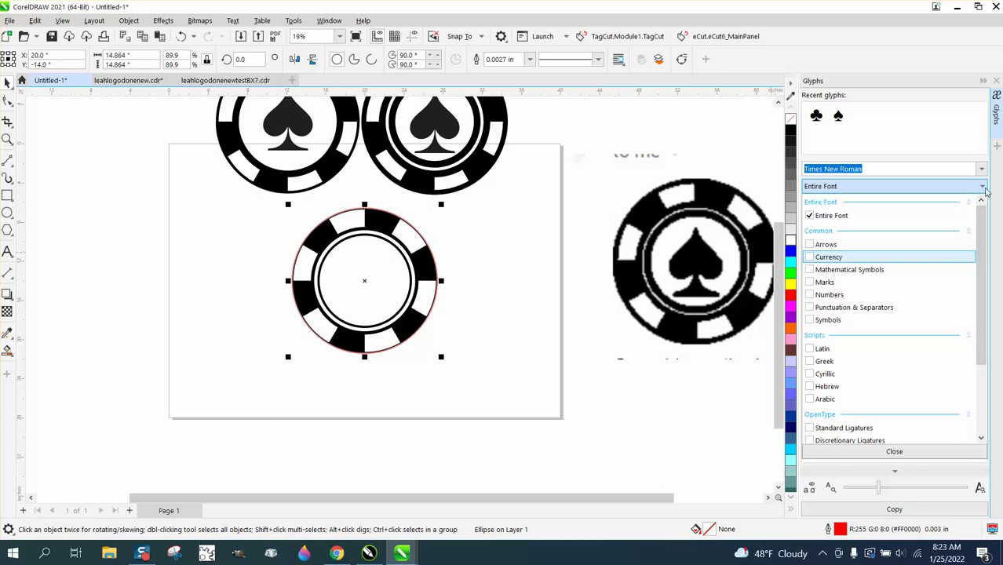
- Set the glyph filter back to Symbols to list the spade, club, heart and diamond
click(982, 186)
drag(981, 227, 981, 196)
click(982, 189)
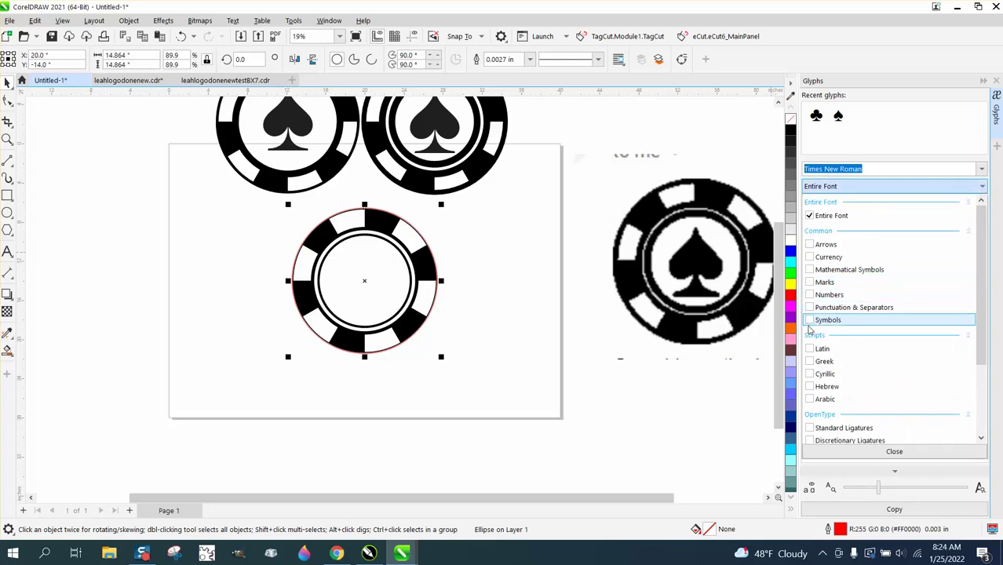
click(809, 320)
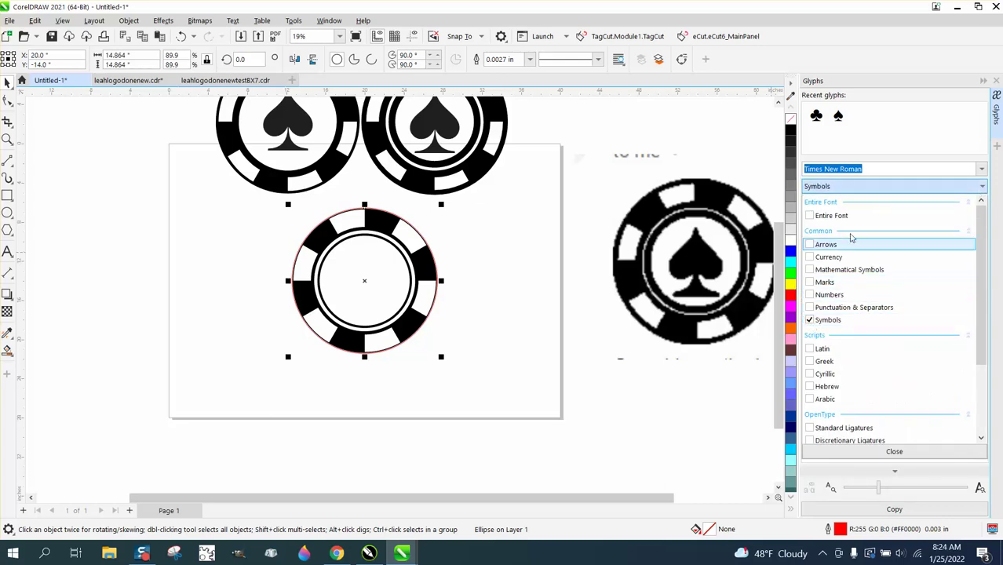
click(981, 188)
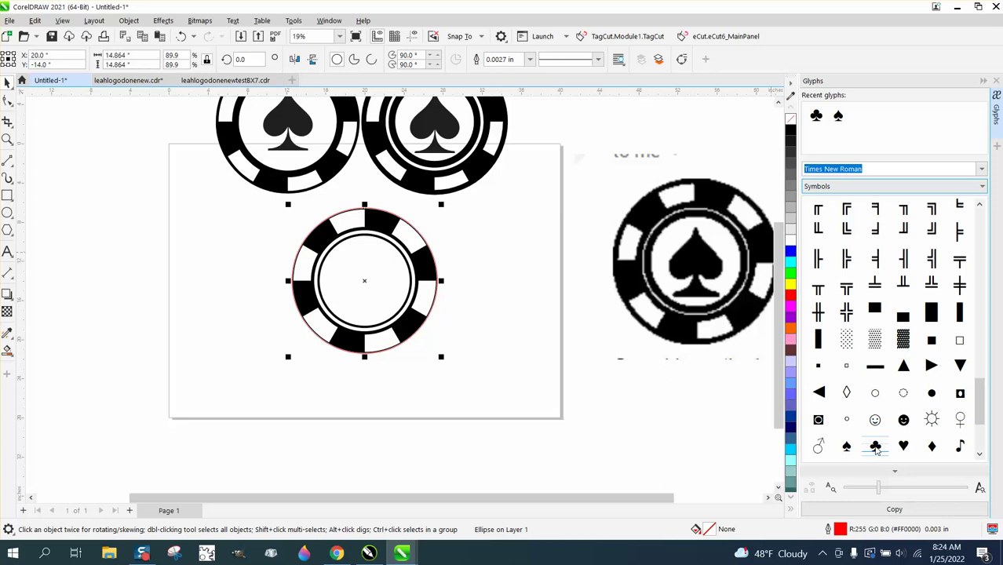
- Drag the club glyph into the empty chip and centre it
drag(875, 446, 598, 388)
key(p)
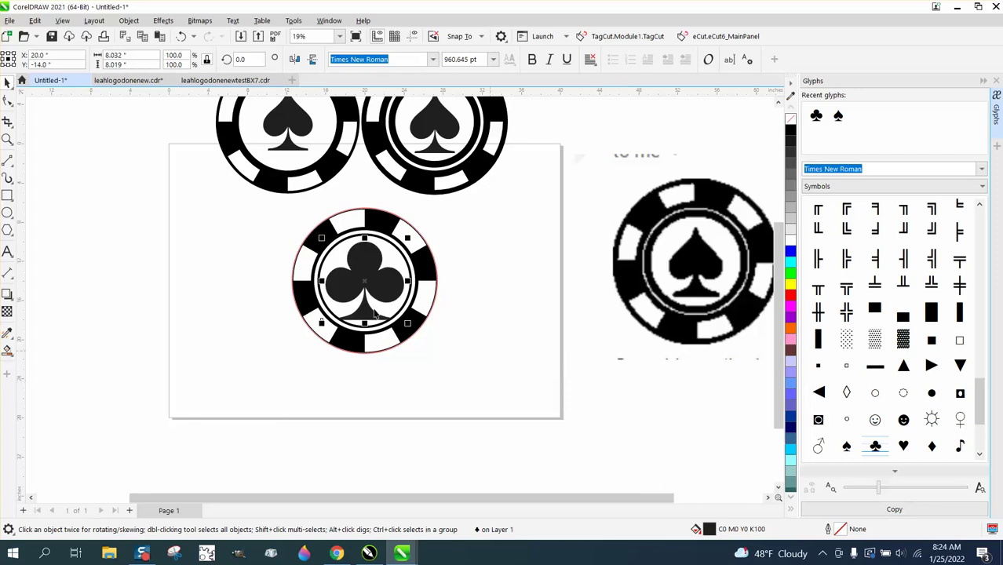
key(z)
click(372, 324)
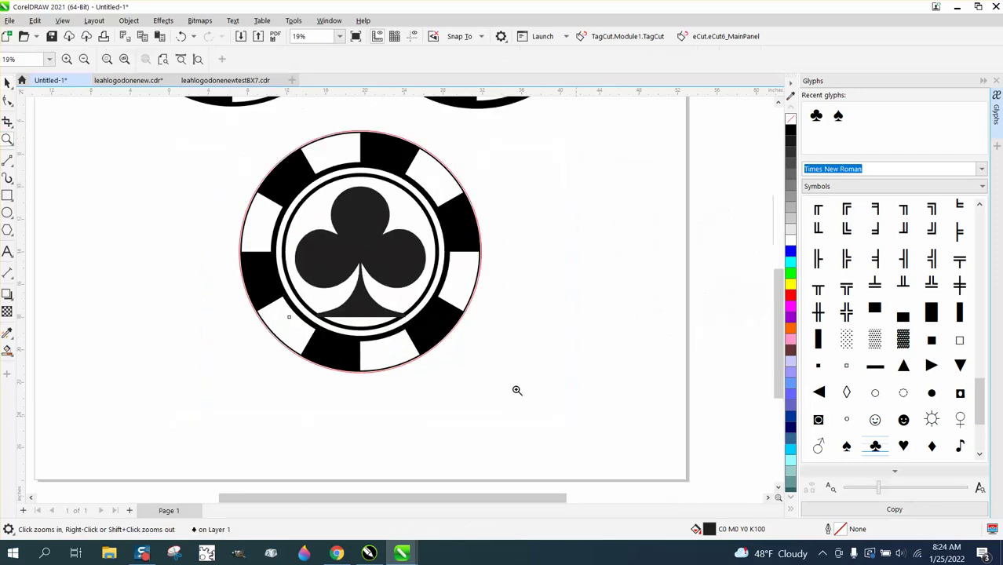
- Shrink the club to fit inside the inner ring and nudge it slightly up
click(7, 84)
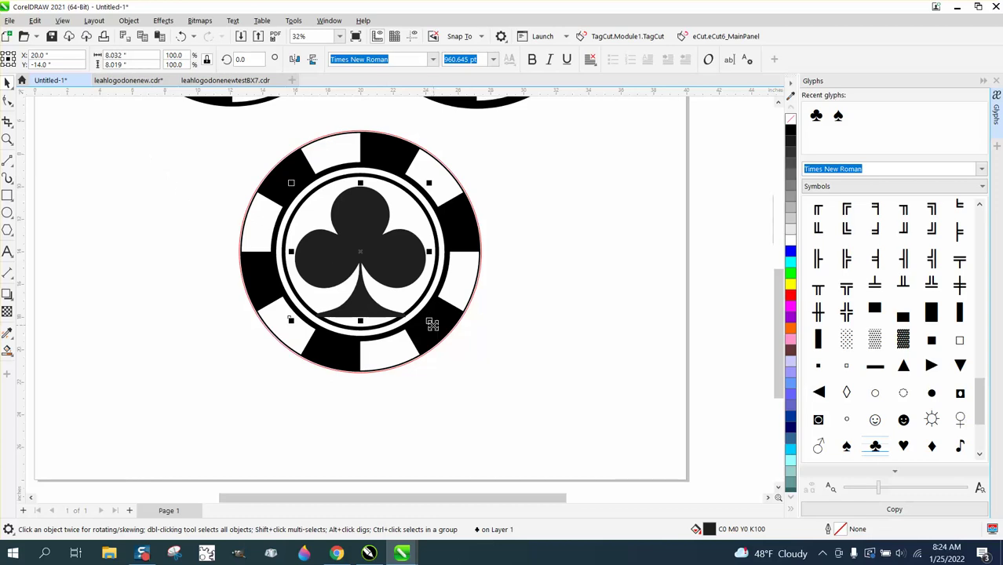
drag(429, 320, 420, 310)
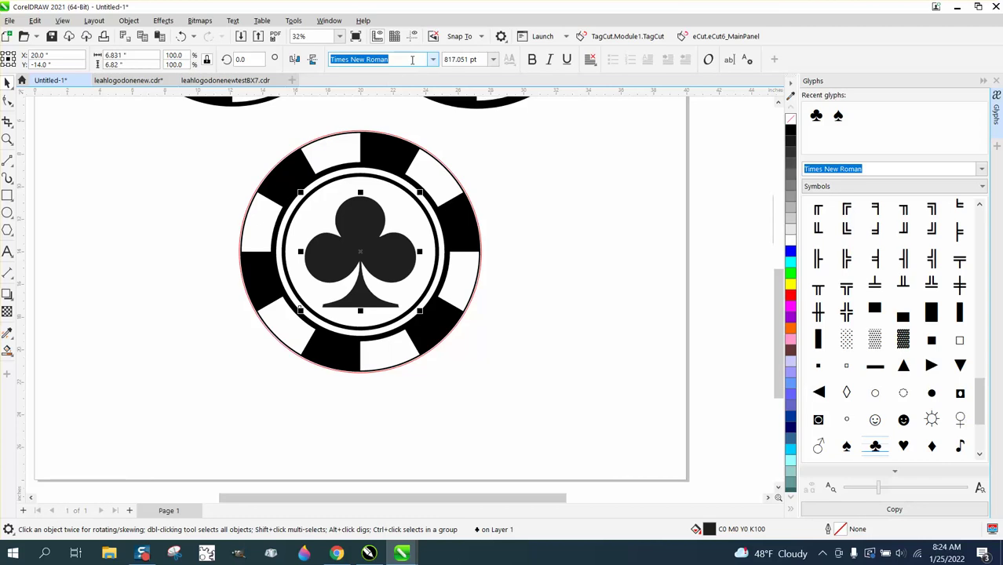
click(623, 166)
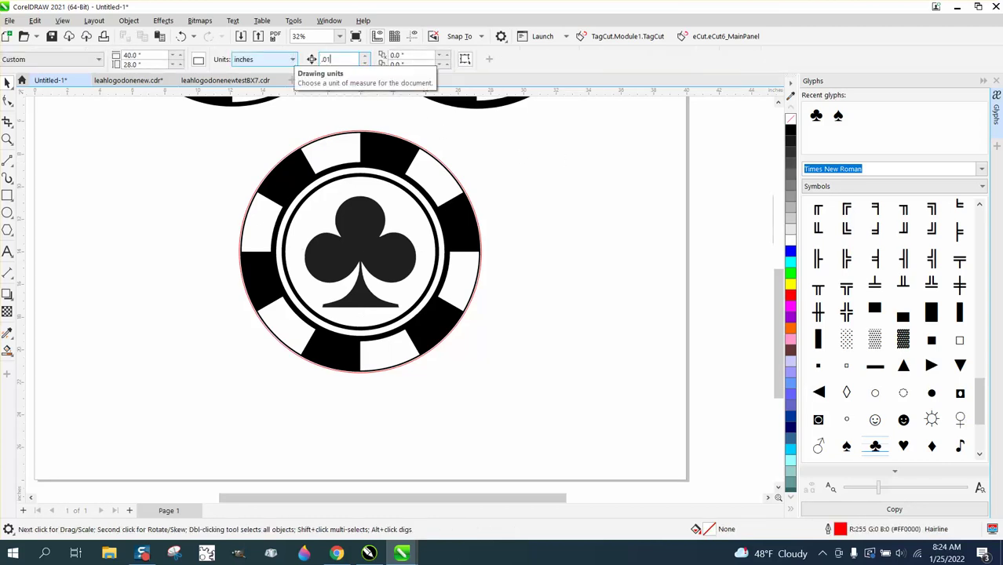
click(356, 218)
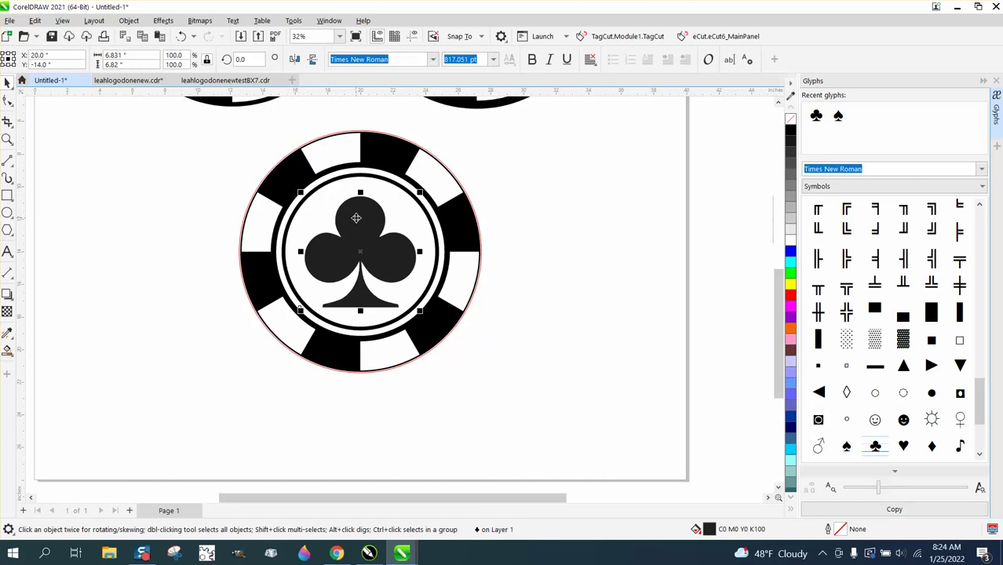
drag(356, 218, 356, 218)
- Marquee-select all three parts of the club chip
click(547, 211)
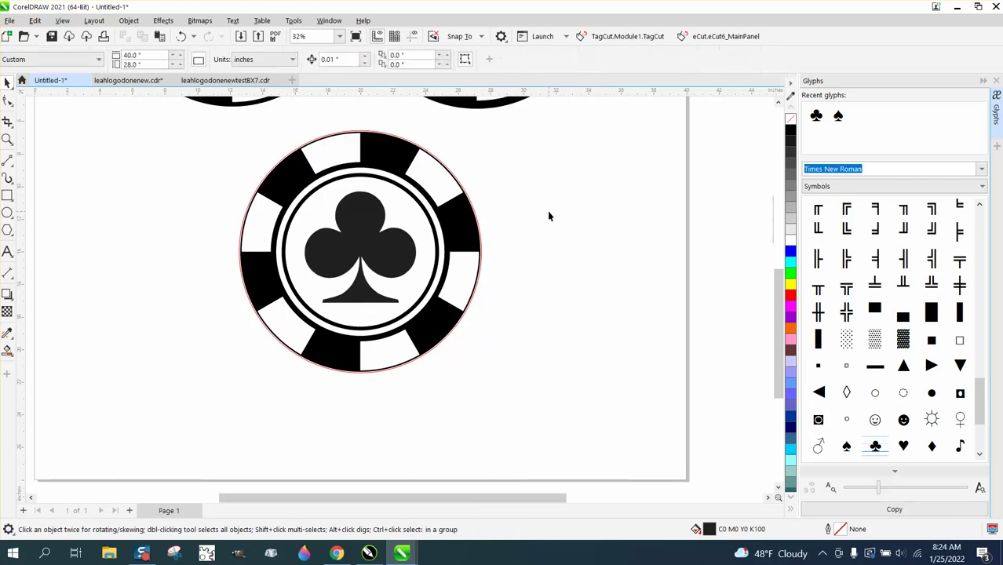
scroll(541, 256, down, 1)
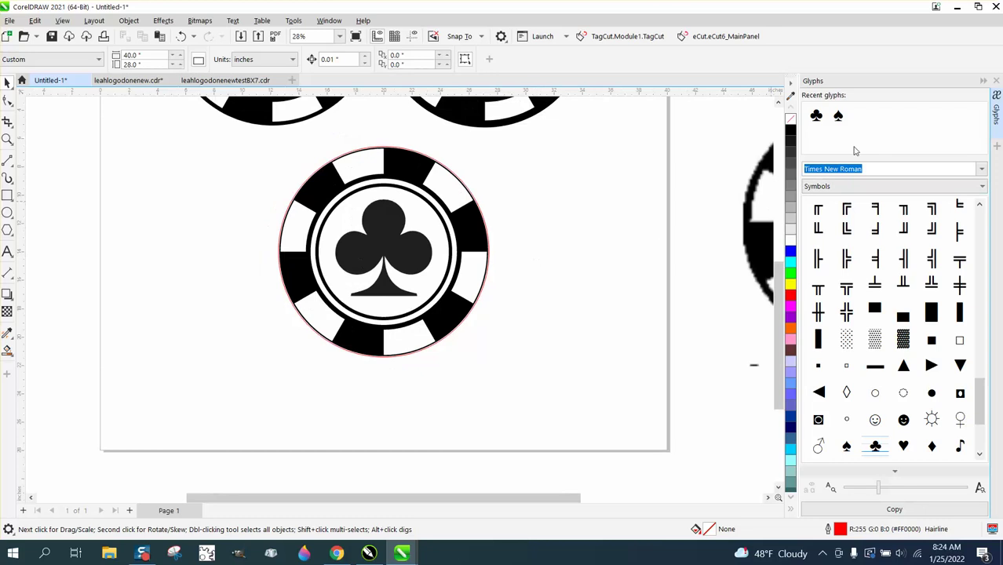
scroll(543, 249, down, 1)
scroll(496, 237, down, 1)
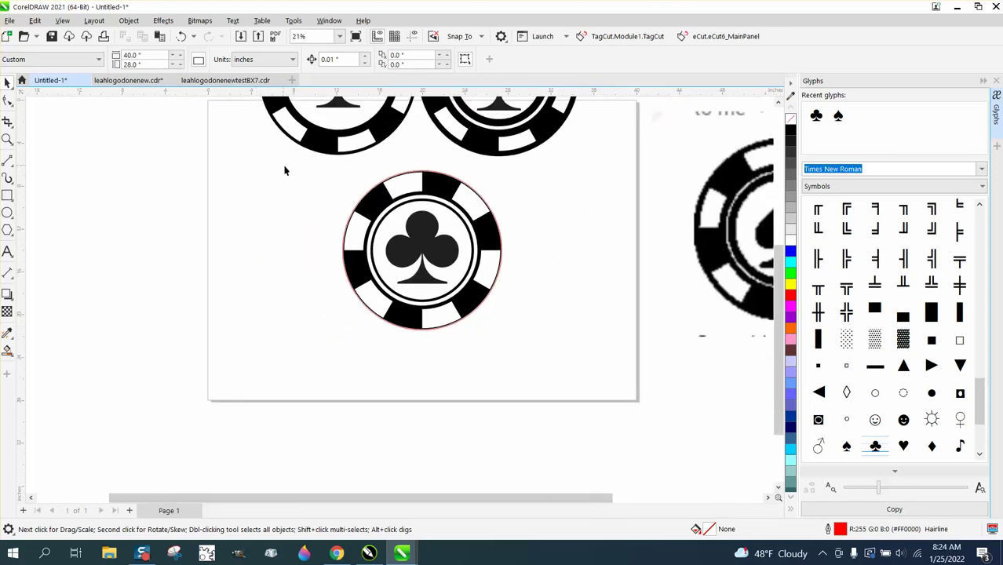
drag(285, 170, 585, 324)
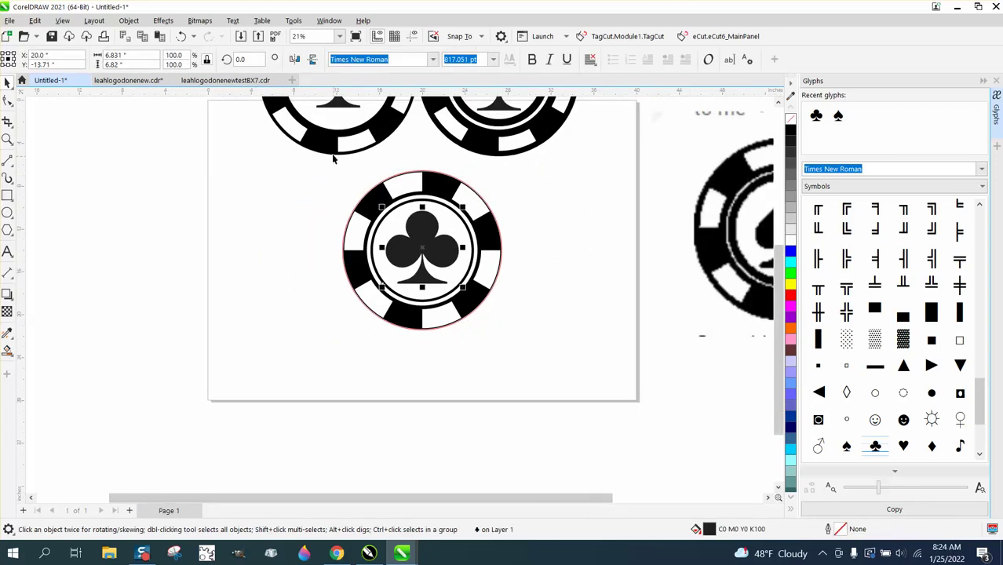
drag(328, 163, 522, 337)
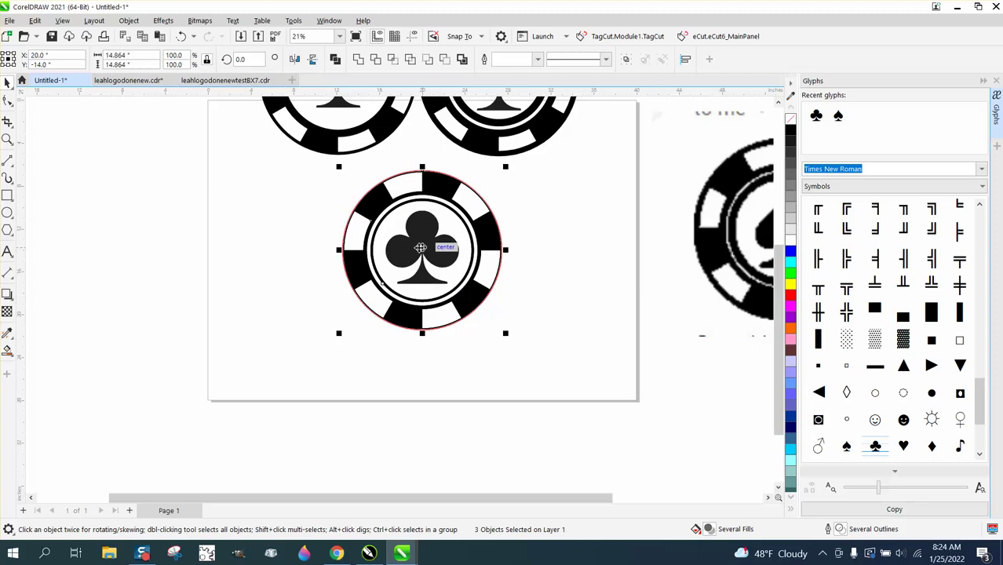
- Drop a copy of the chip beside it and delete the club from the right chip
drag(424, 250, 225, 257)
click(557, 273)
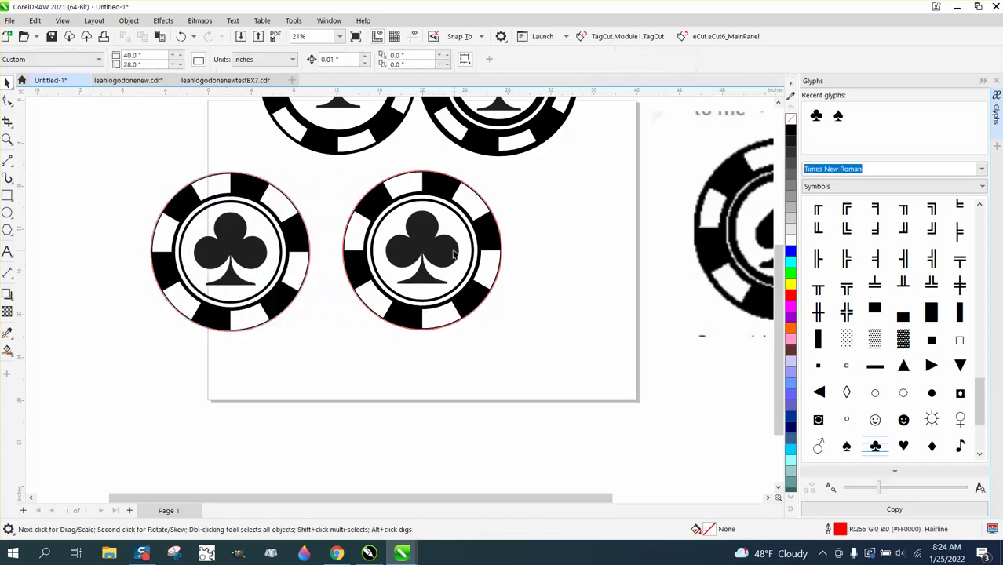
click(445, 249)
key(Delete)
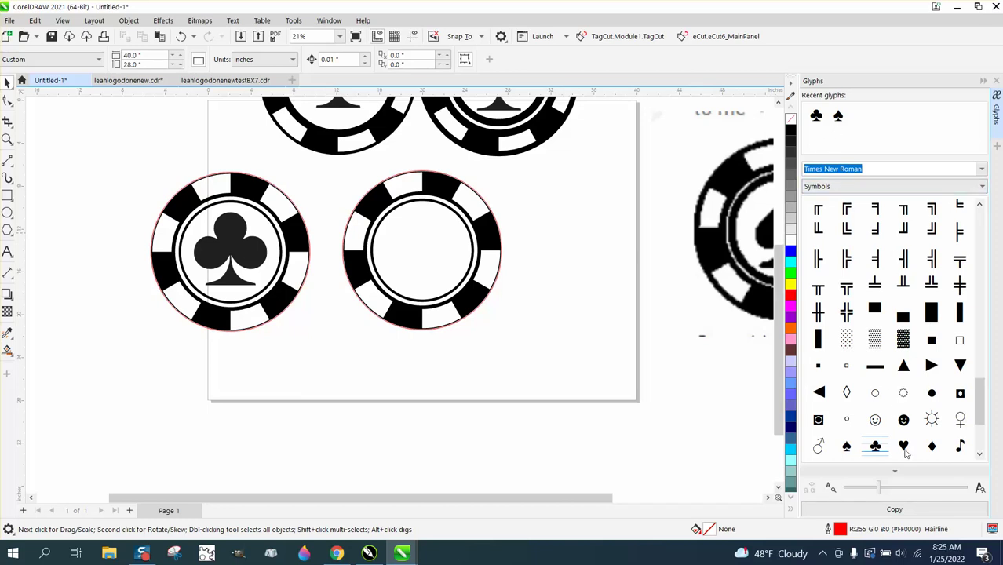
- Place a centred heart glyph in the empty chip and copy that chip to the far left
drag(904, 446, 652, 335)
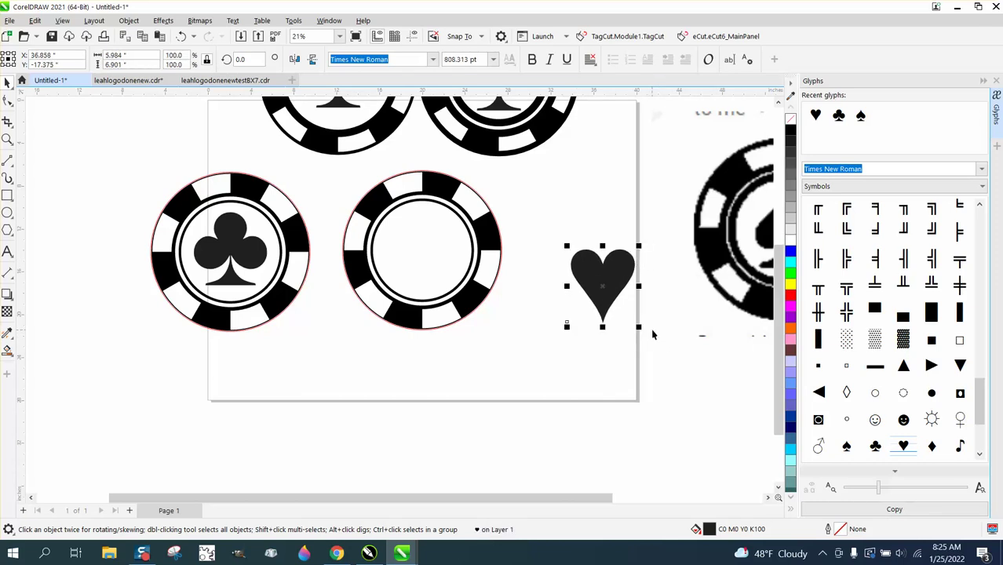
key(p)
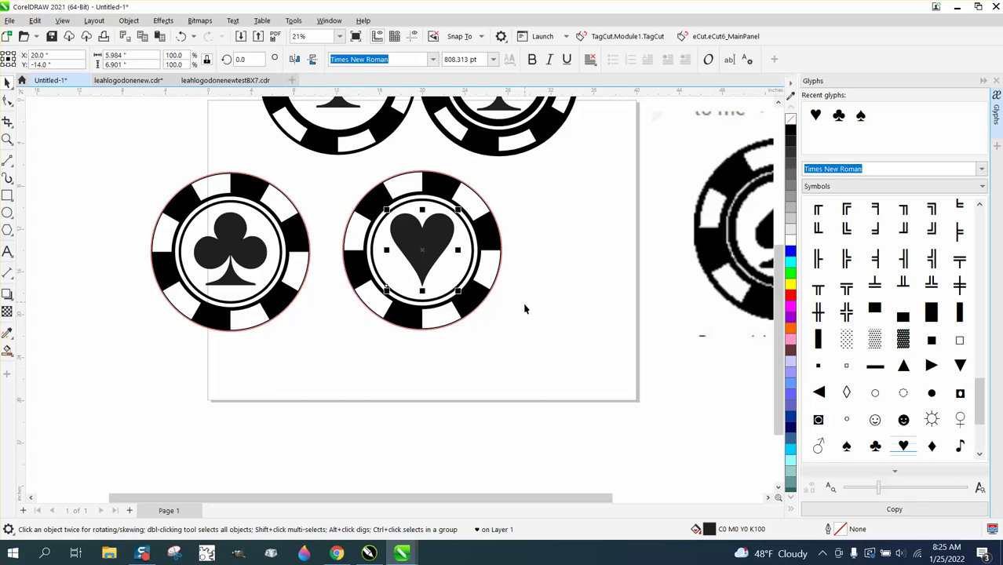
scroll(525, 308, down, 1)
drag(353, 191, 578, 362)
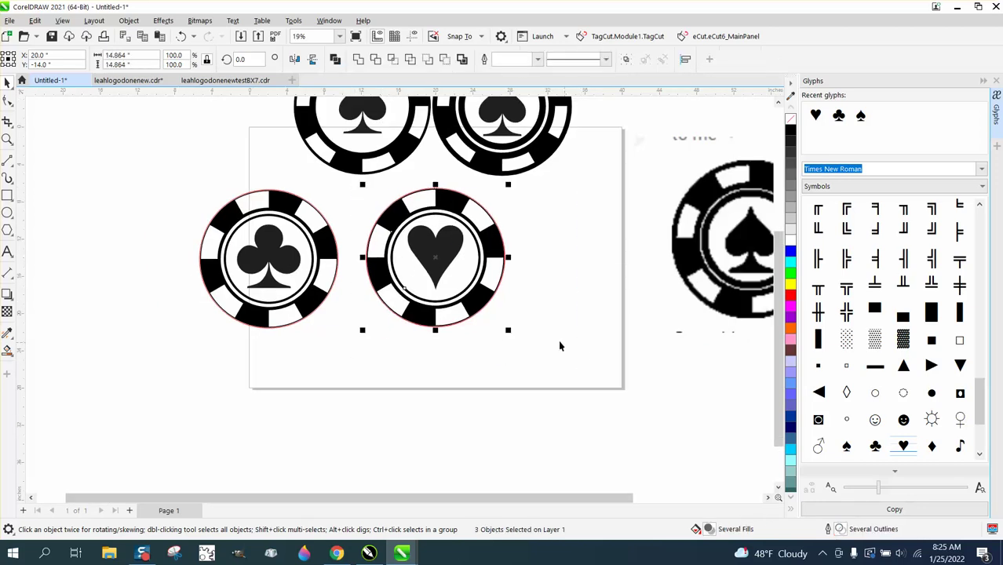
drag(445, 265, 123, 265)
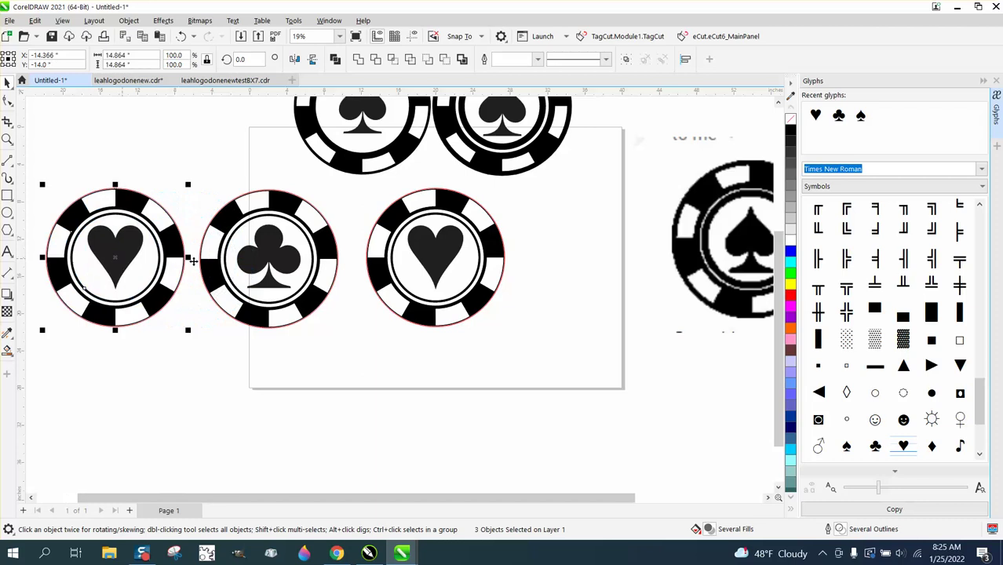
- Delete the heart from the right chip and centre a diamond glyph there instead
click(562, 271)
click(438, 263)
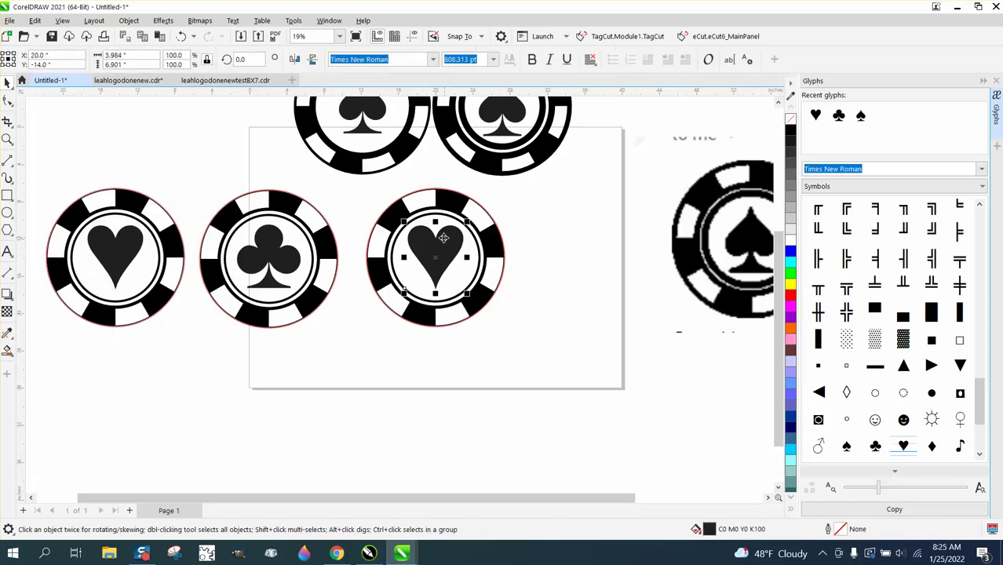
key(Delete)
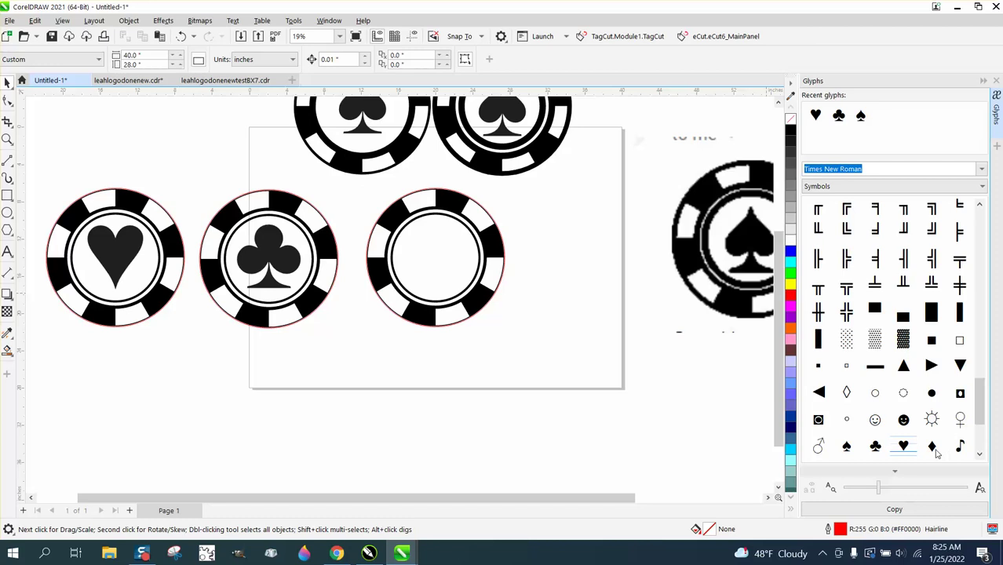
drag(931, 447, 653, 387)
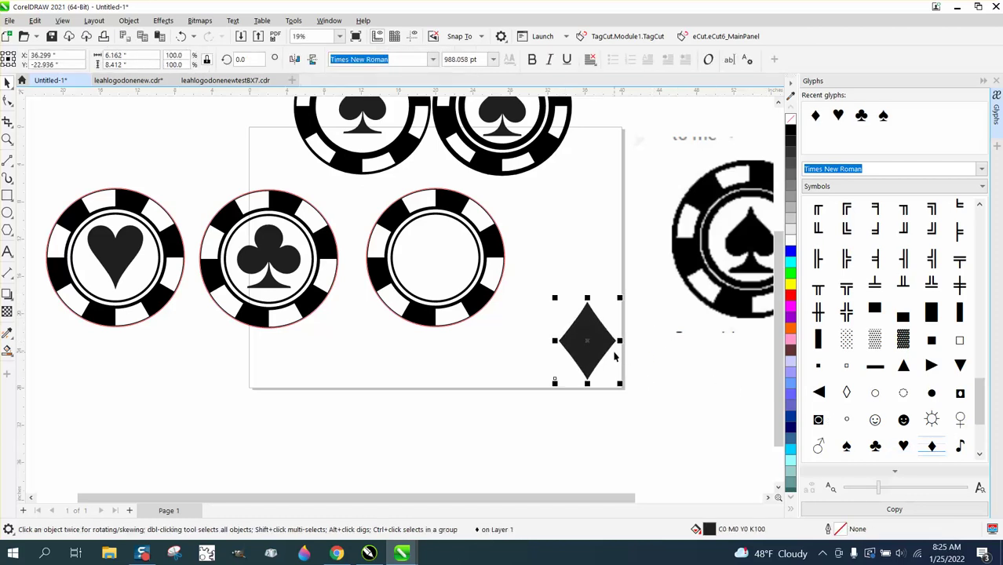
key(p)
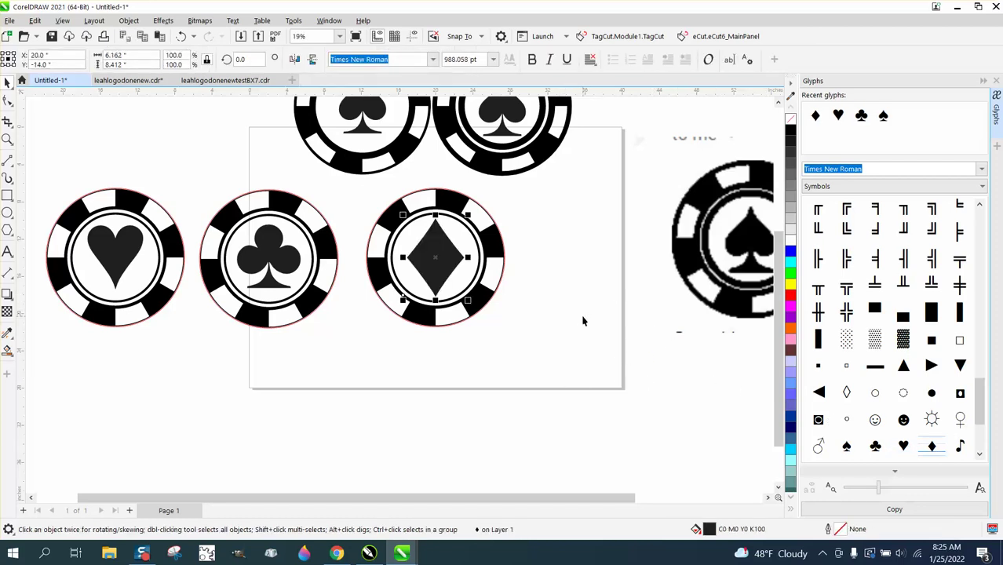
click(516, 317)
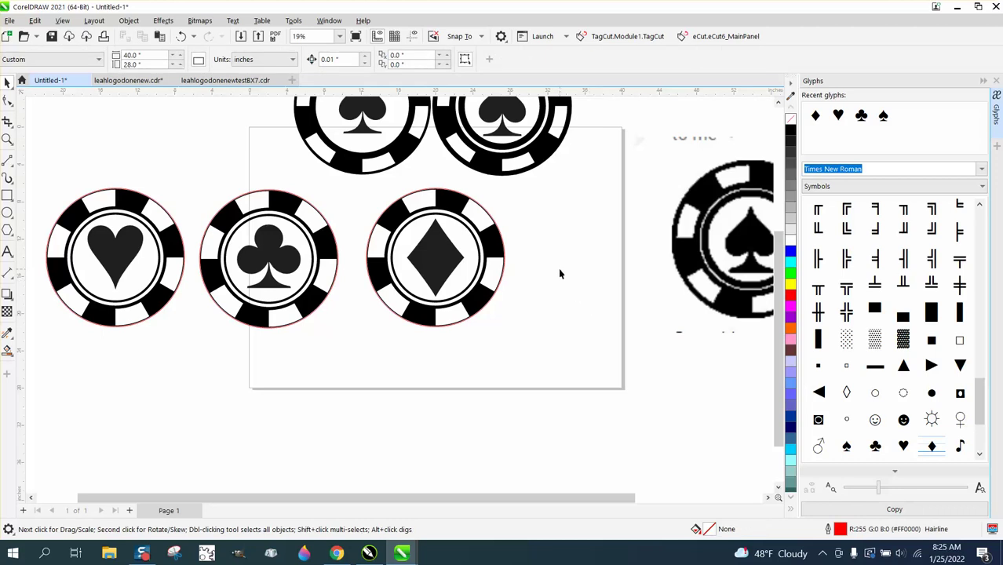
- Zoom in on the diamond chip and close the Glyphs docker to free up the drawing area
scroll(559, 273, down, 2)
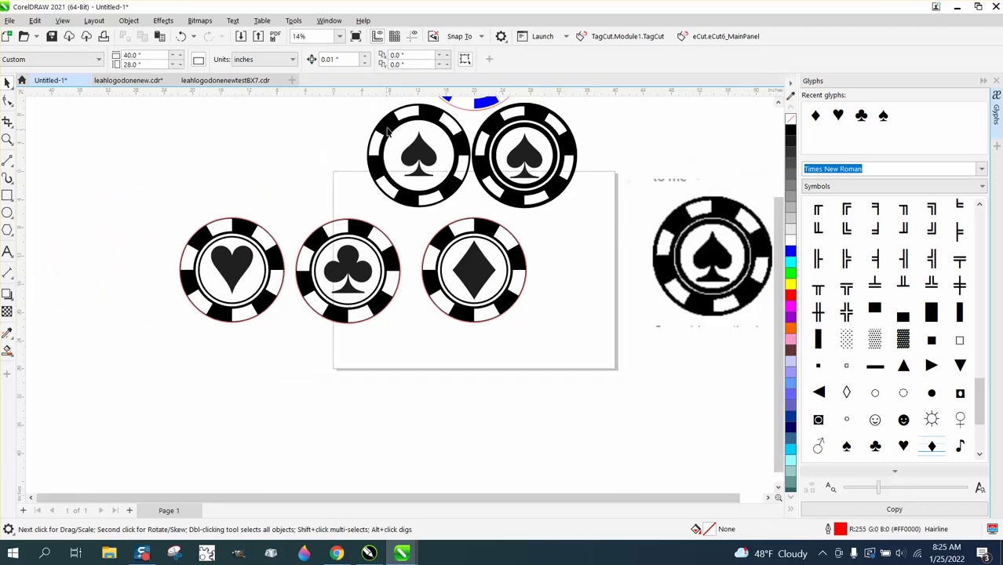
scroll(570, 233, down, 1)
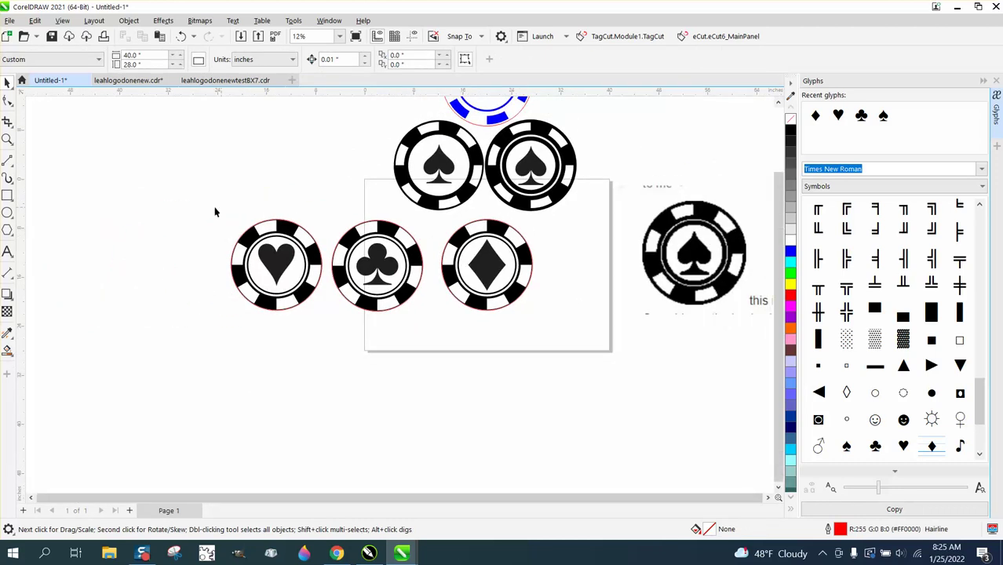
click(8, 140)
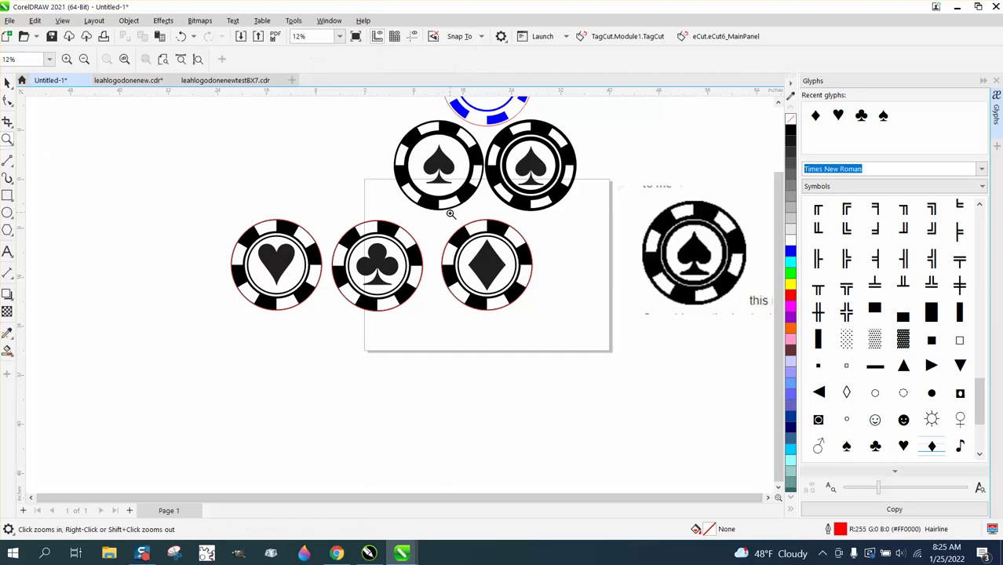
drag(451, 215, 517, 257)
scroll(415, 178, down, 5)
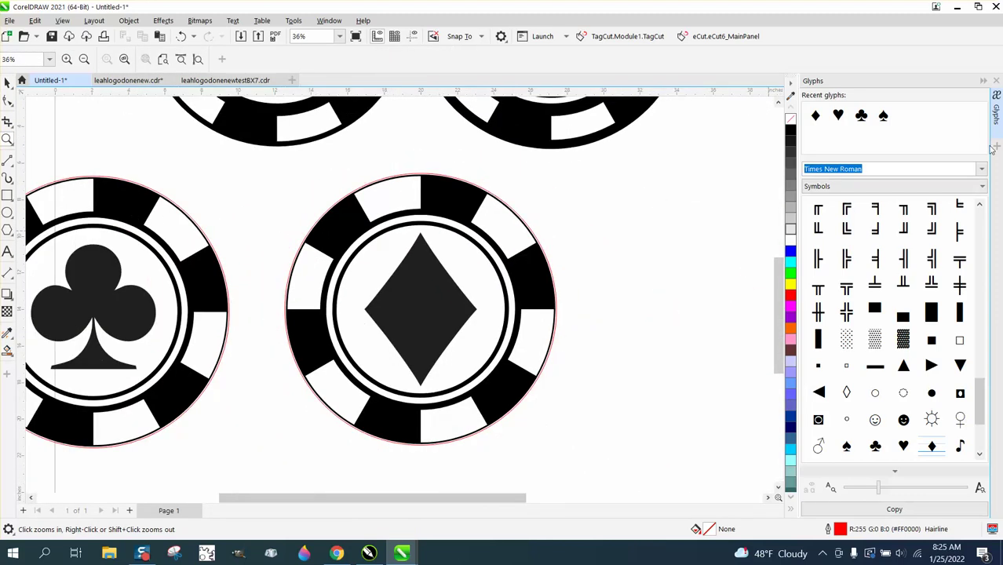
click(997, 82)
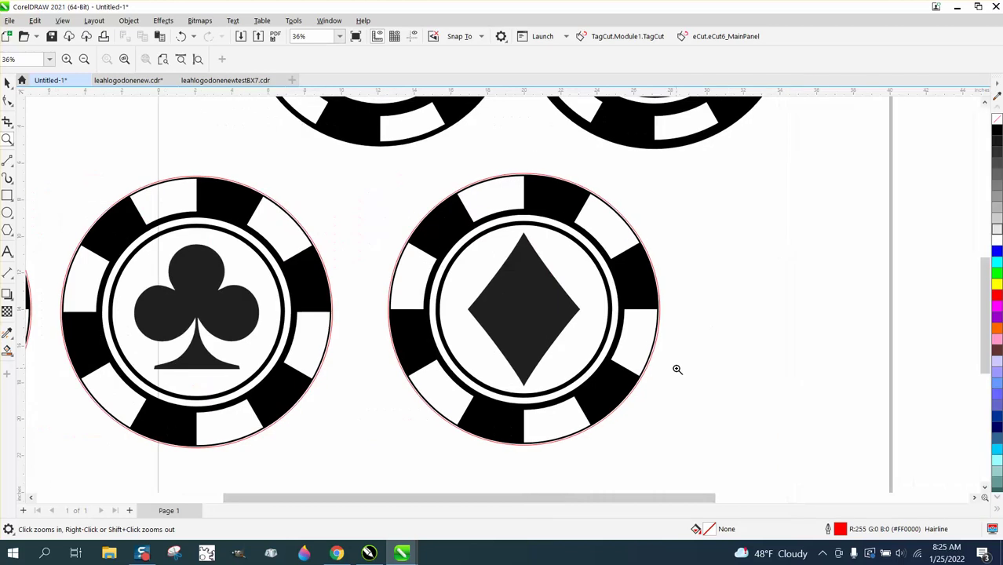